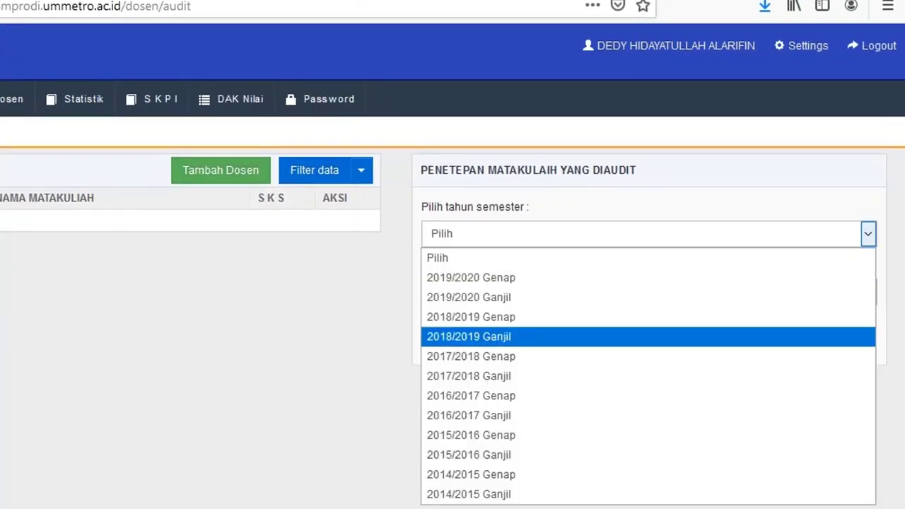
# Choose 2019/2020 Genap as the semester for the course being audited
pyautogui.press('Down')
pyautogui.press('Up')
pyautogui.press('Up')
pyautogui.press('Up')
pyautogui.press('Up')
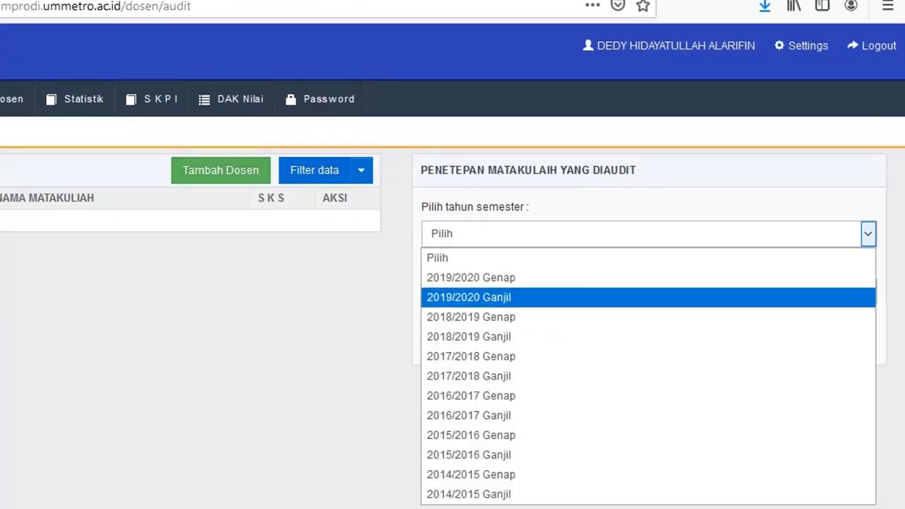
pyautogui.press('Return')
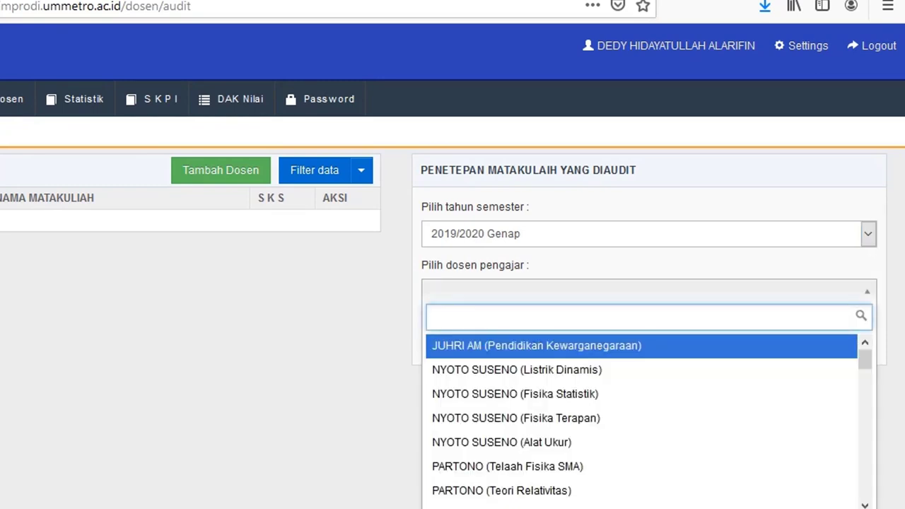
# Search for the lecturer by name, select their Astronomi/ IPBA course for the audit, and submit the assignment
pyautogui.write('Riswa')
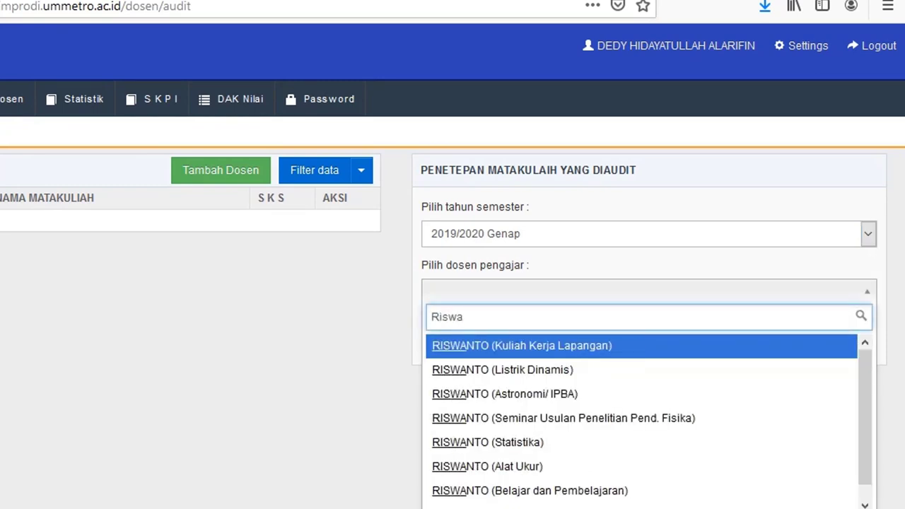
pyautogui.press('Down')
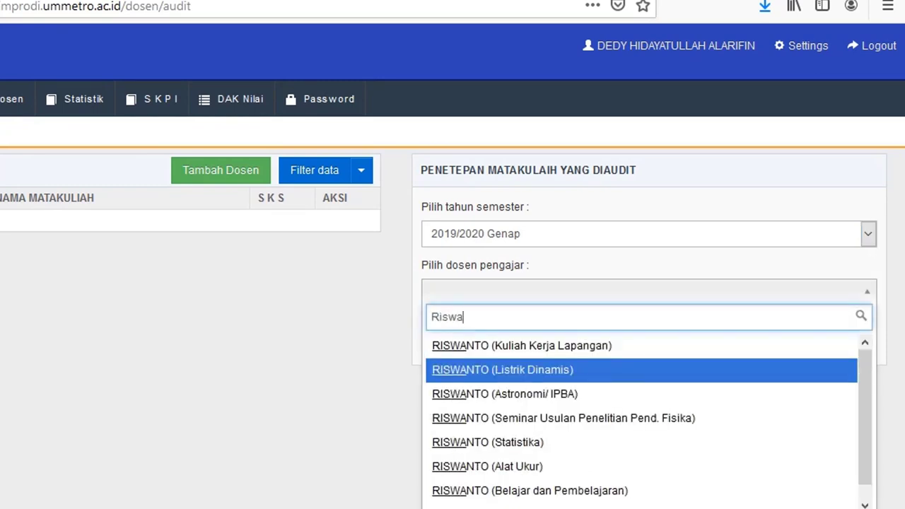
pyautogui.press('Down')
pyautogui.press('Down')
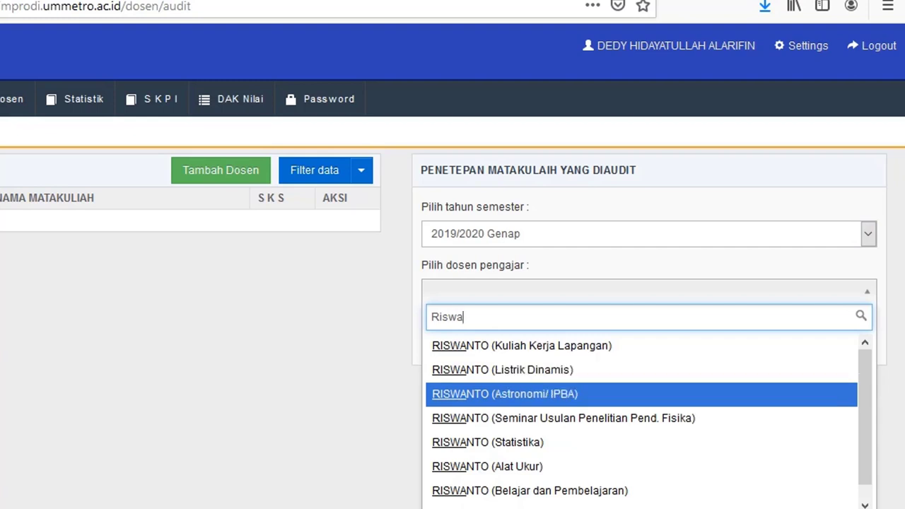
pyautogui.press('Up')
pyautogui.press('Return')
pyautogui.press('Tab')
pyautogui.press('Return')
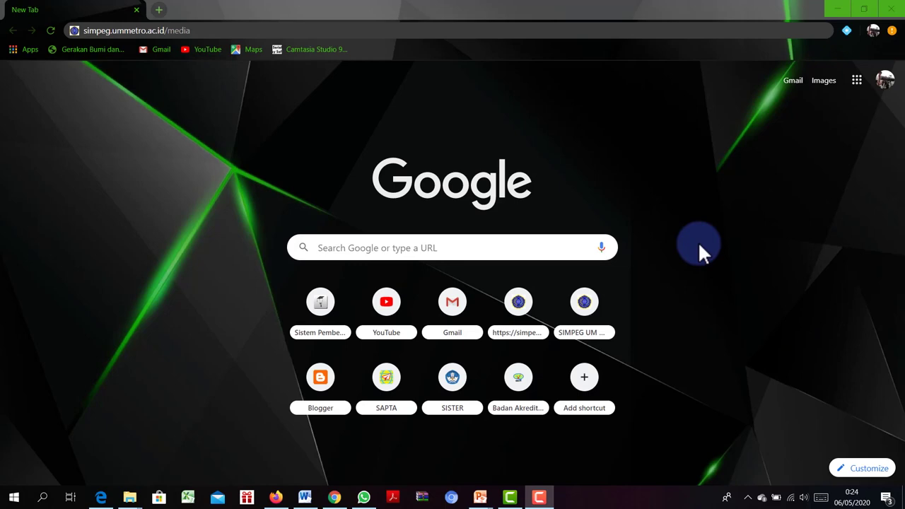
# Switch to Chrome and load the SIMPEG UM METRO site at simpeg.ummetro.ac.id/media
pyautogui.click(156, 9)
pyautogui.click(142, 141)
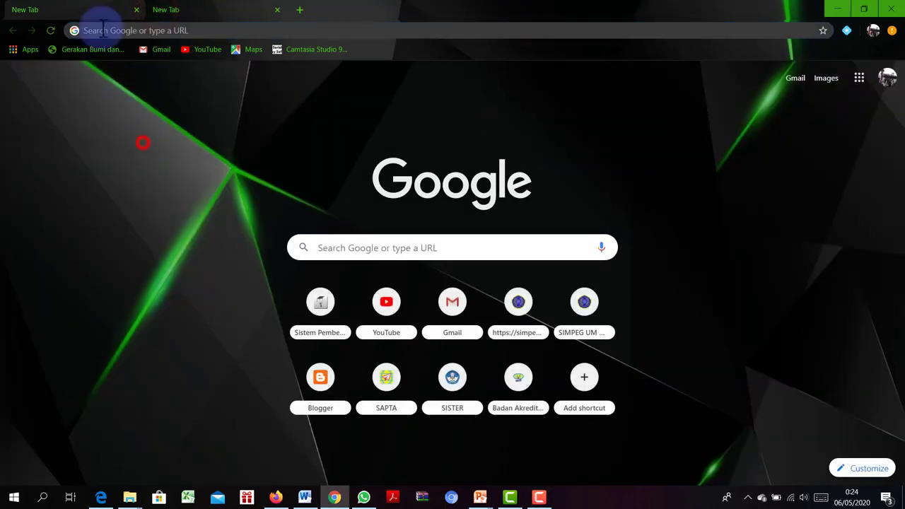
pyautogui.click(86, 7)
pyautogui.click(206, 29)
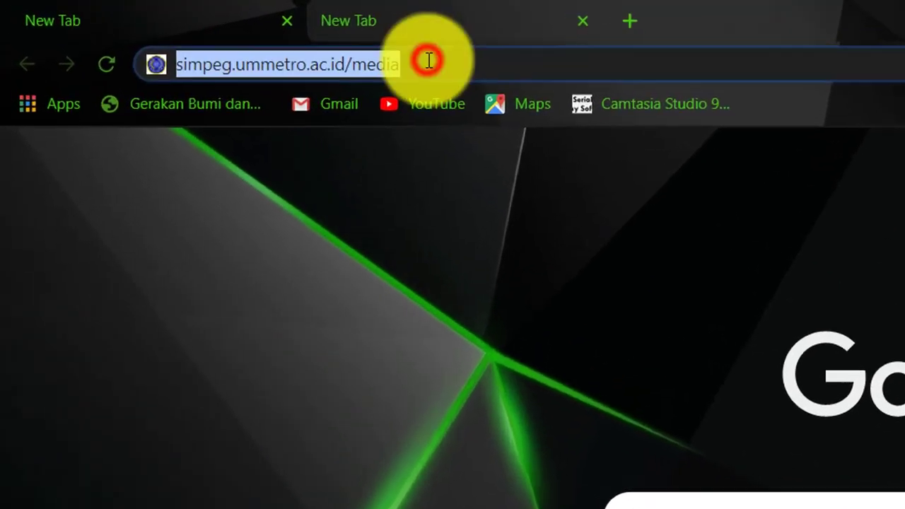
pyautogui.write('simp')
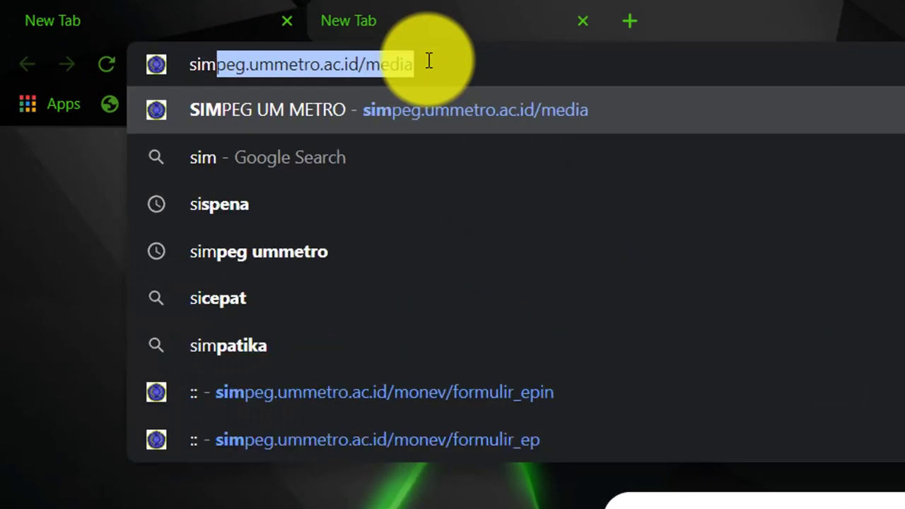
pyautogui.press('Return')
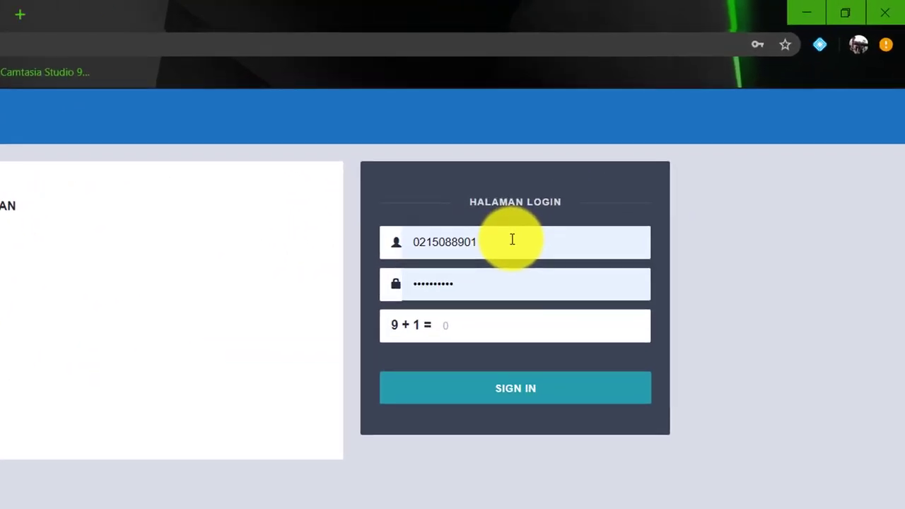
# Answer the login page's arithmetic check with 10 and sign in with the prefilled credentials
pyautogui.click(490, 329)
pyautogui.write('10')
pyautogui.click(502, 388)
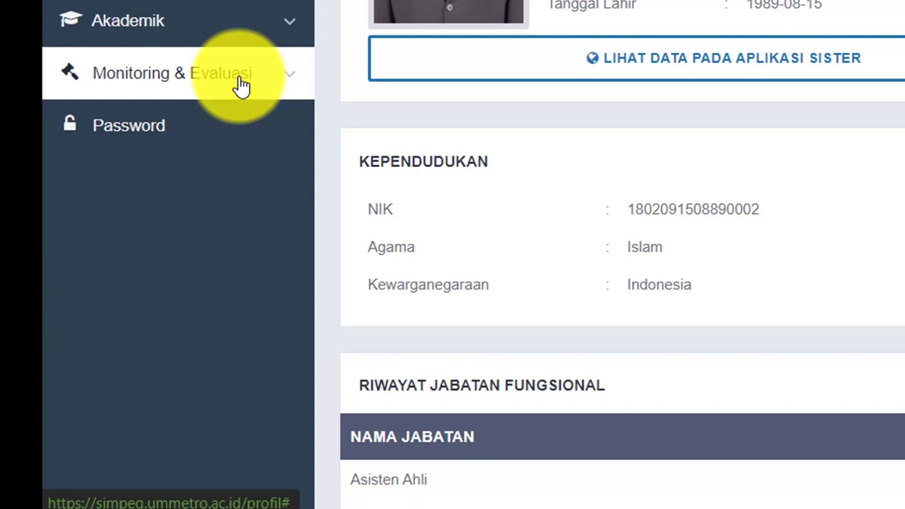
# Open the Formulir EP monitoring and evaluation form for the FIS1623 - Astronomi/ IPBA course
pyautogui.click(239, 78)
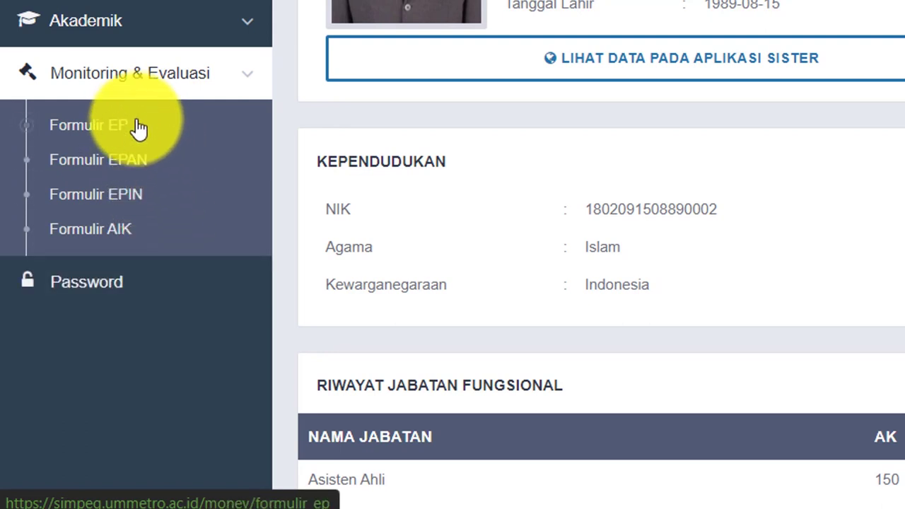
pyautogui.click(73, 123)
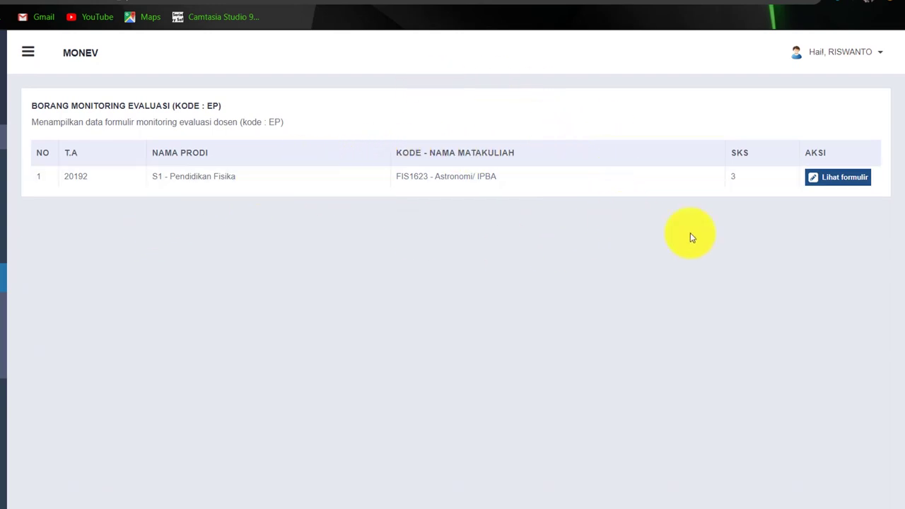
pyautogui.click(834, 183)
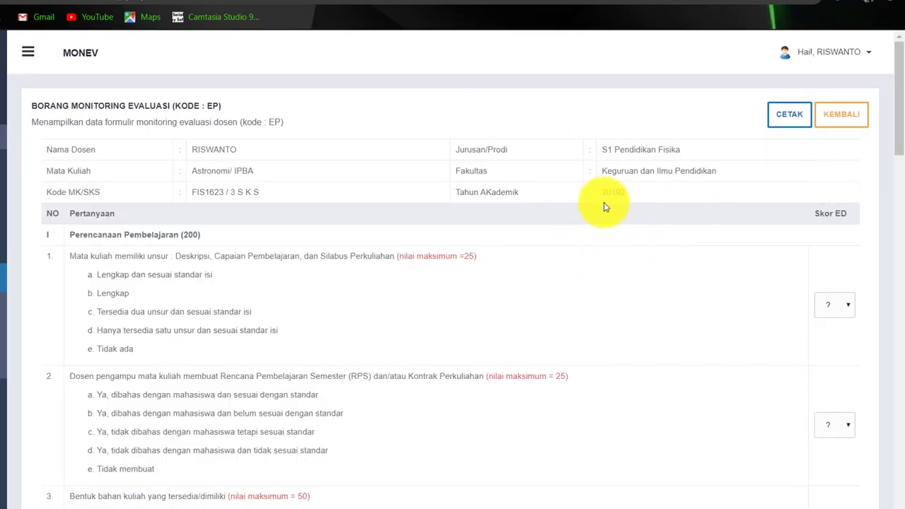
# Look through the EP form's scored questions and the list of required audit documents
pyautogui.scroll(-1, 544, 210)
pyautogui.scroll(-15, 544, 211)
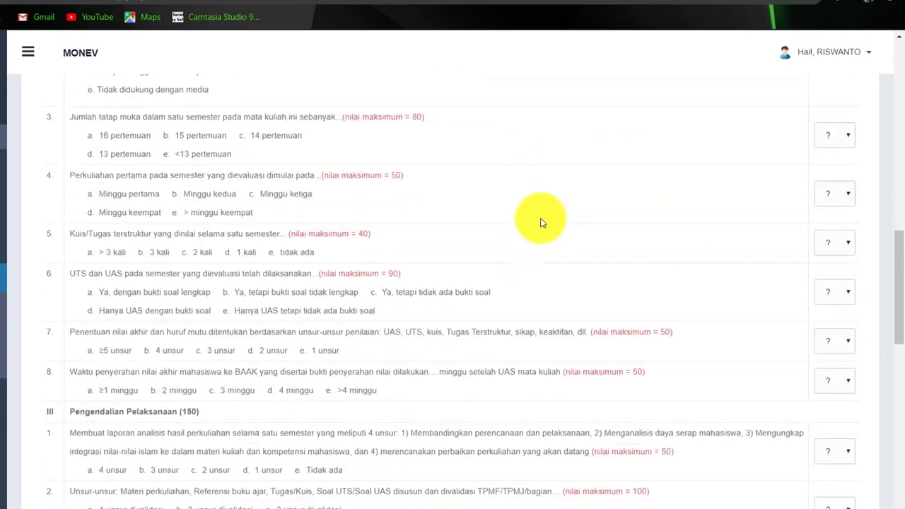
pyautogui.scroll(-7, 520, 281)
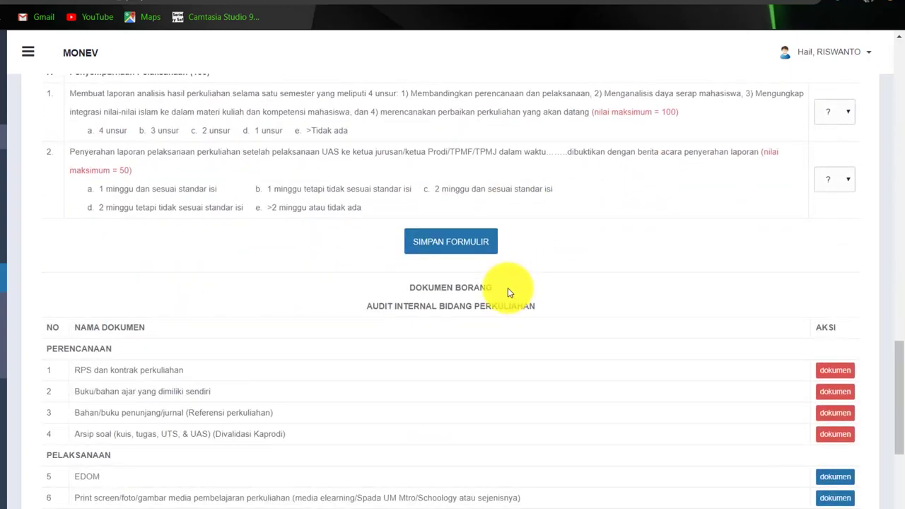
pyautogui.scroll(20, 618, 292)
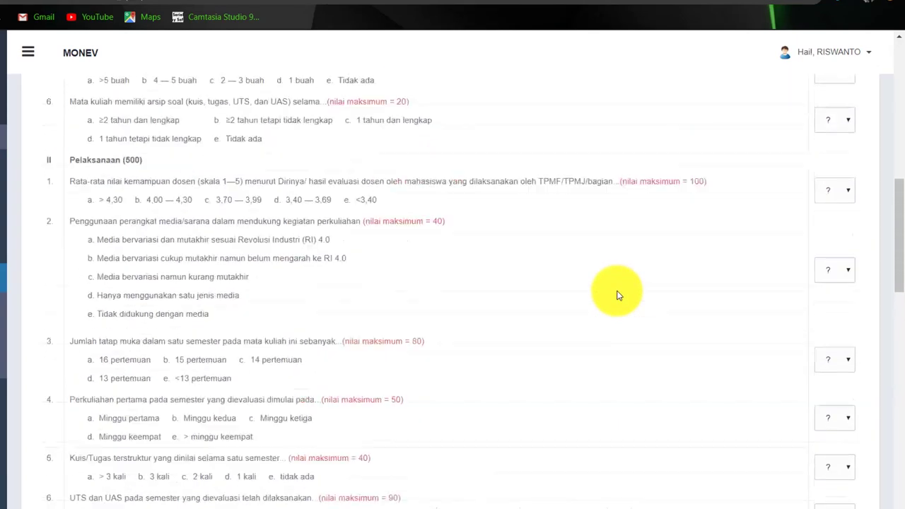
pyautogui.scroll(-20, 623, 274)
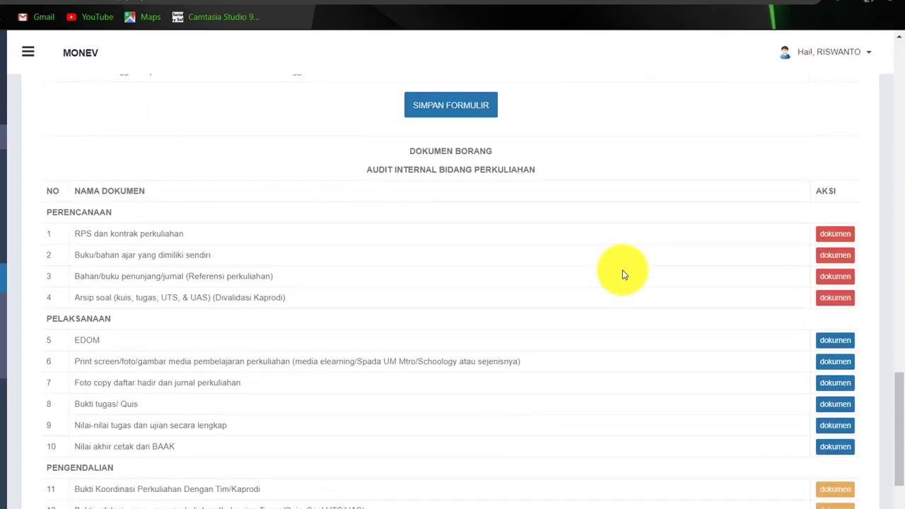
pyautogui.scroll(8, 623, 275)
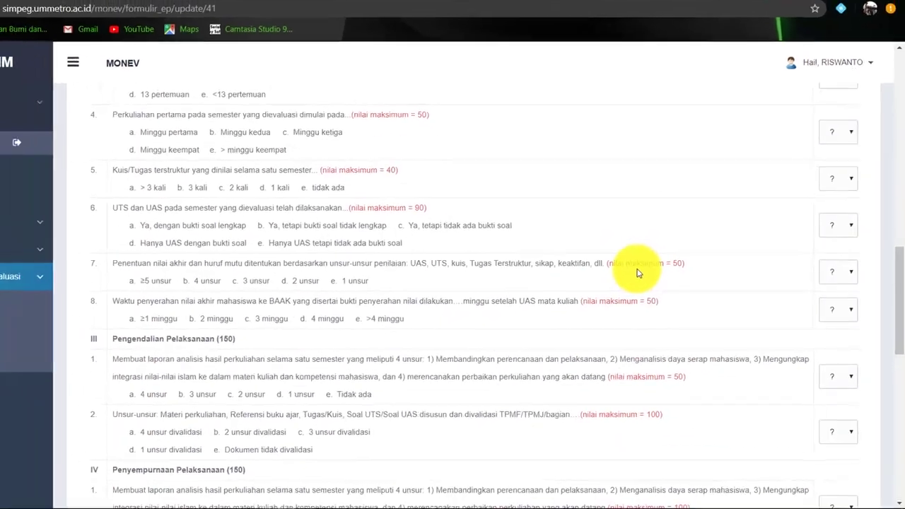
pyautogui.scroll(3, 637, 272)
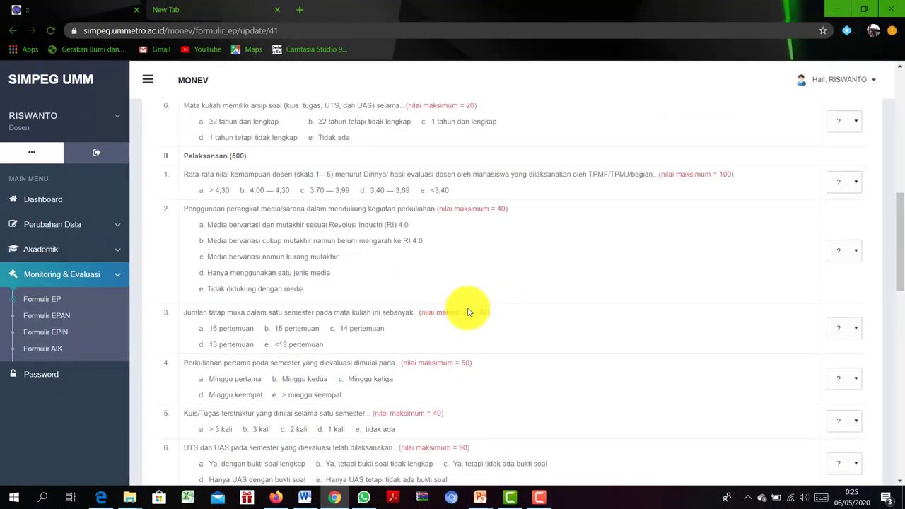
# Switch to File Explorer and open the laporan audit semester genap 2019.2020 folder on DATA (D:)
pyautogui.click(137, 498)
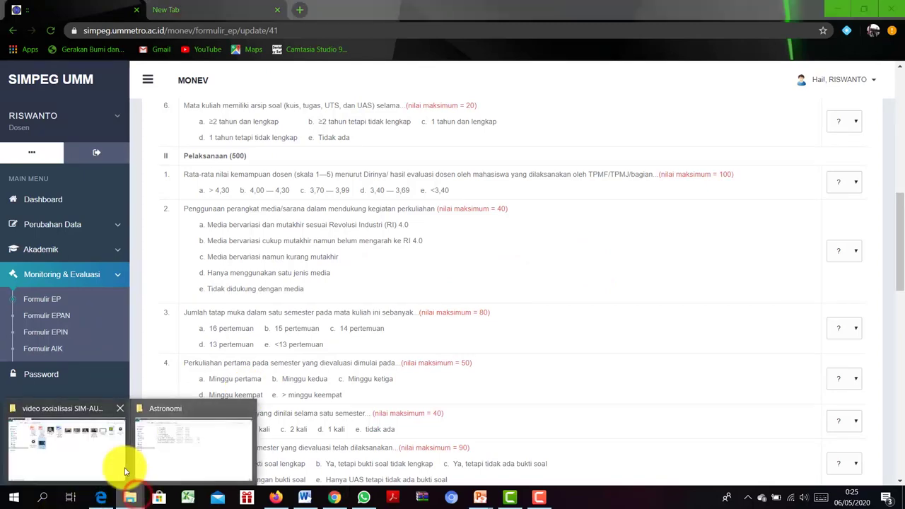
pyautogui.click(166, 458)
pyautogui.click(153, 456)
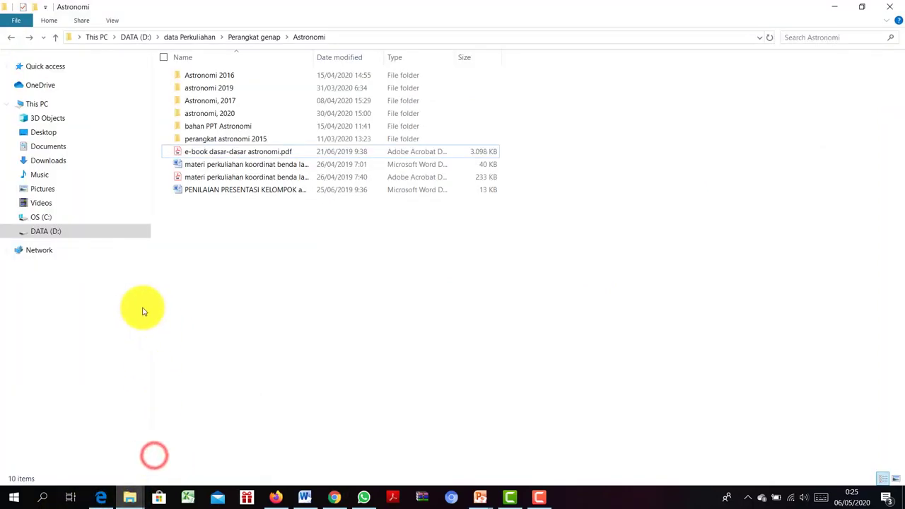
pyautogui.click(56, 238)
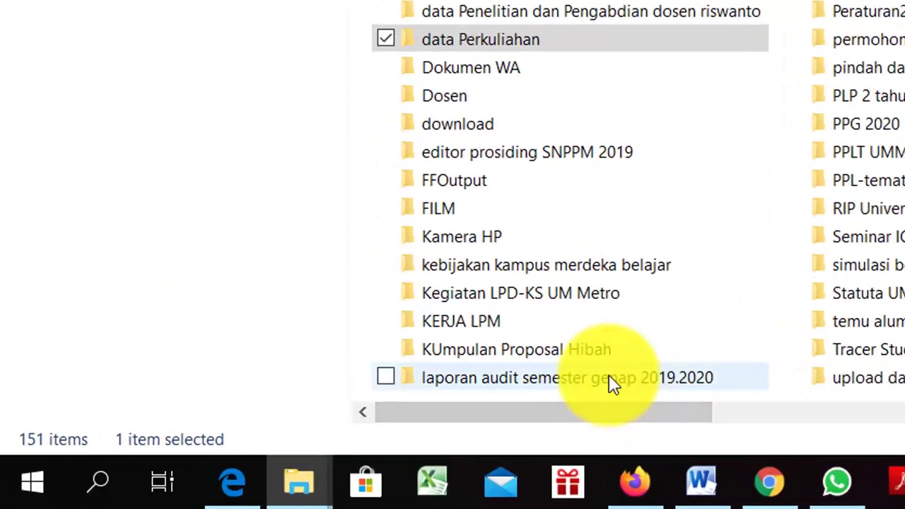
pyautogui.doubleClick(610, 376)
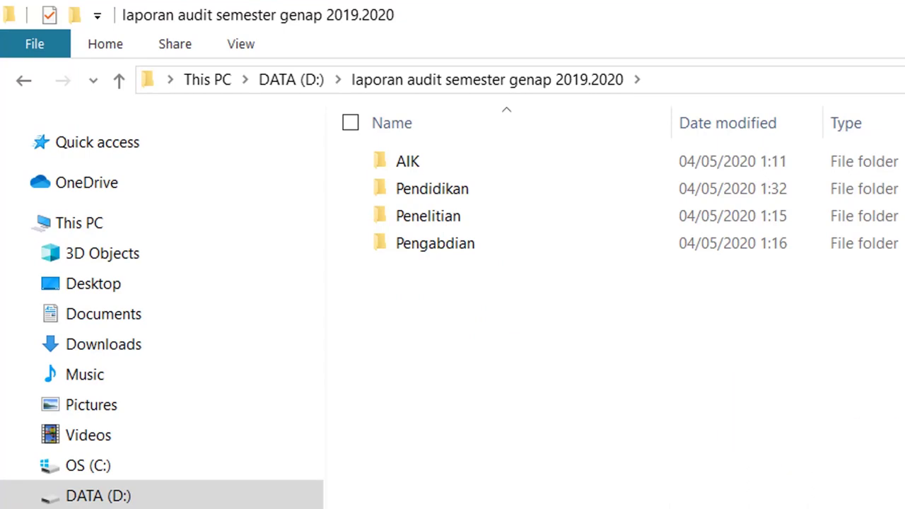
# Return to the EP form in Chrome and score Perencanaan Pembelajaran questions 1 and 2 as a
pyautogui.click(334, 497)
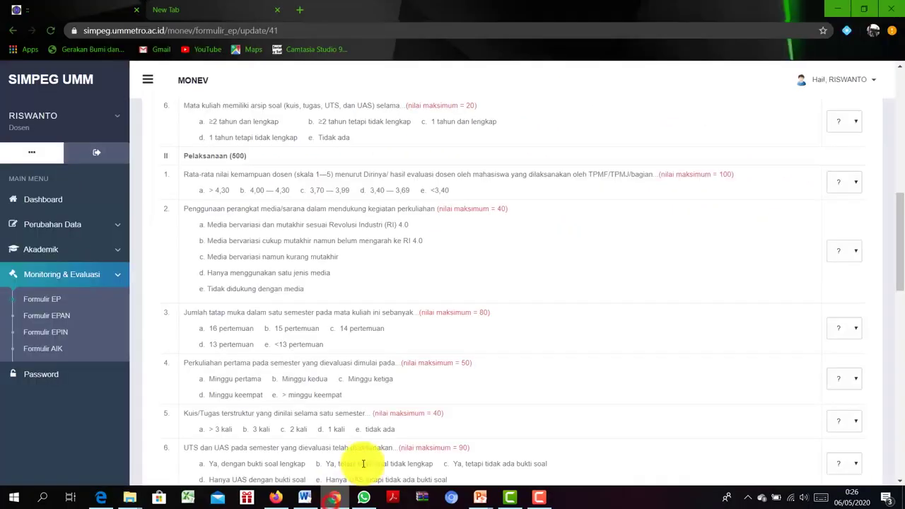
pyautogui.scroll(7, 370, 247)
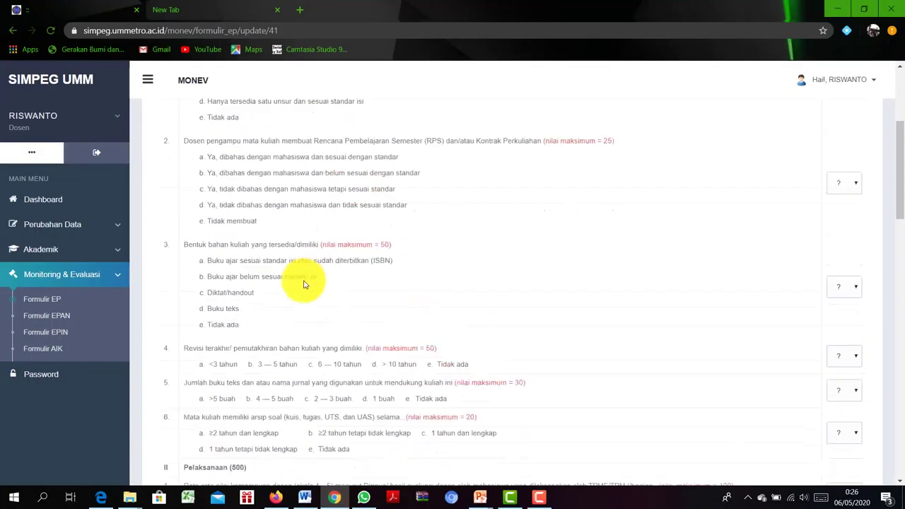
pyautogui.scroll(1, 316, 280)
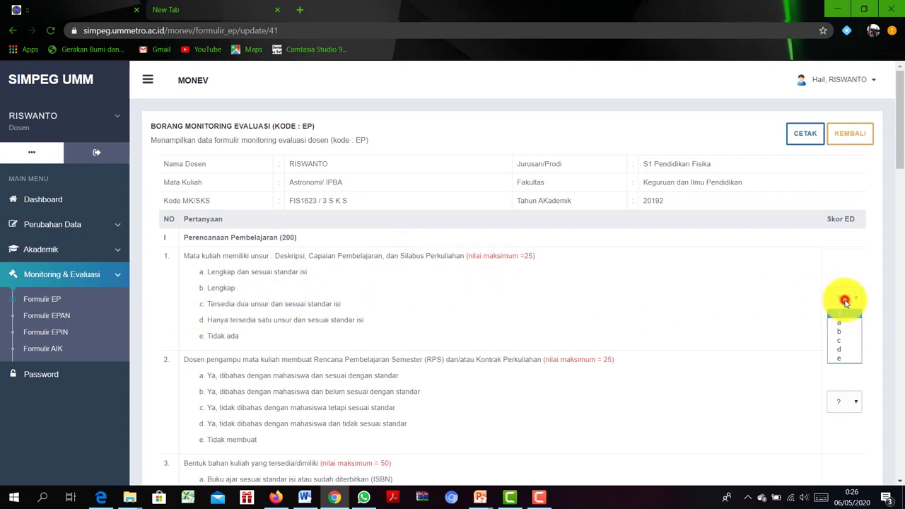
pyautogui.click(847, 327)
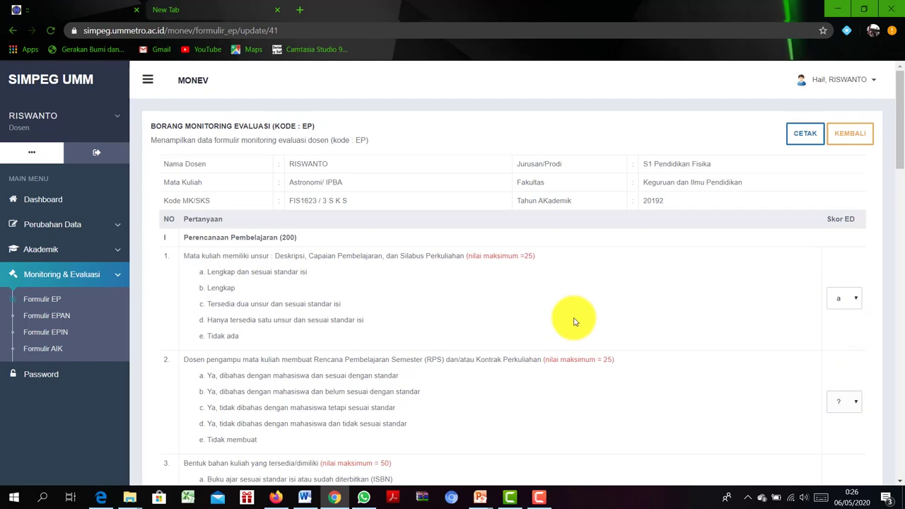
pyautogui.scroll(-2, 575, 322)
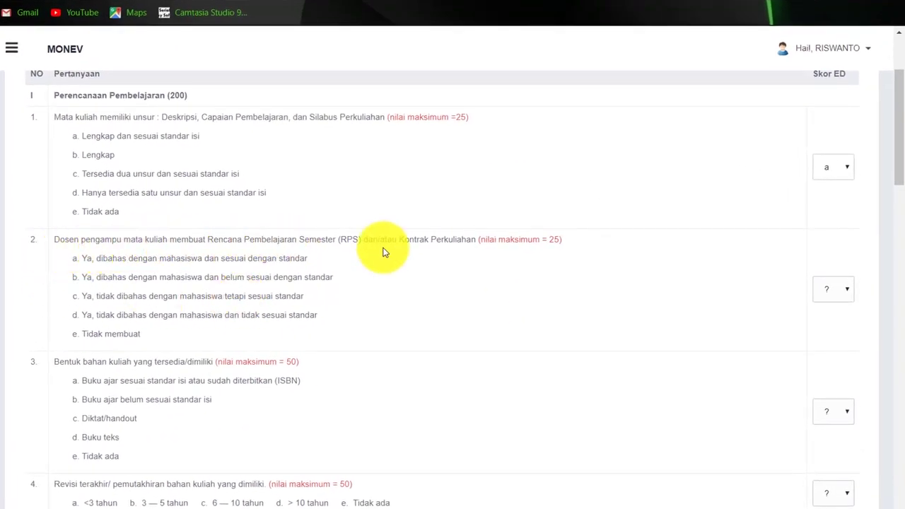
pyautogui.click(846, 290)
pyautogui.click(836, 319)
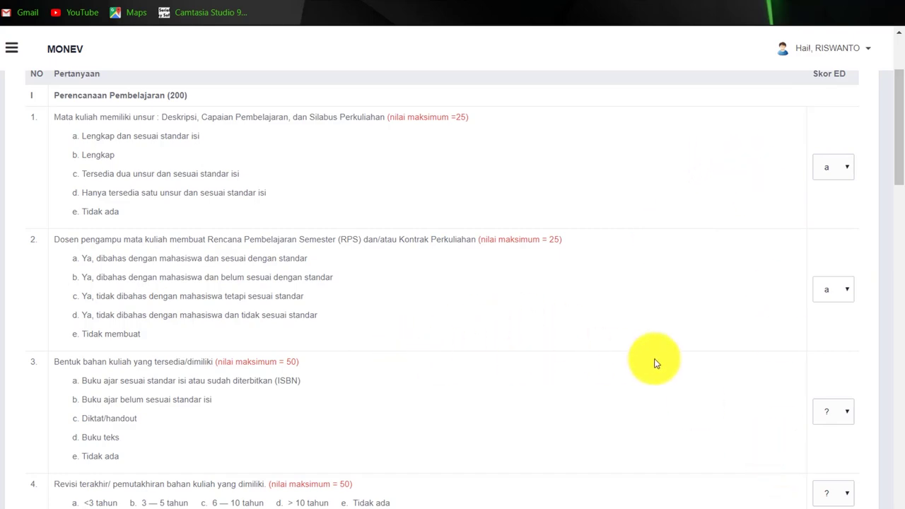
# Start a document upload for RPS dan kontrak perkuliahan and name the file "RPS dan kontrak perkuliahan astronomi"
pyautogui.scroll(-10, 560, 353)
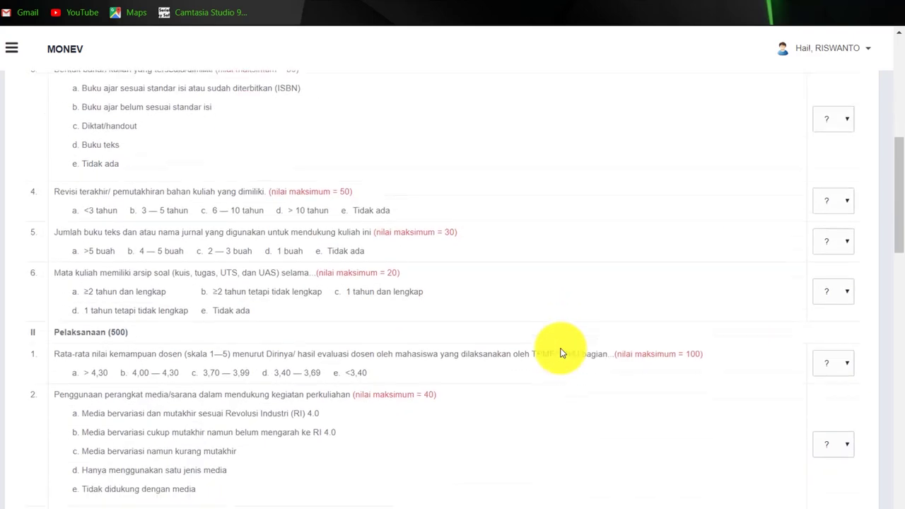
pyautogui.scroll(-10, 559, 354)
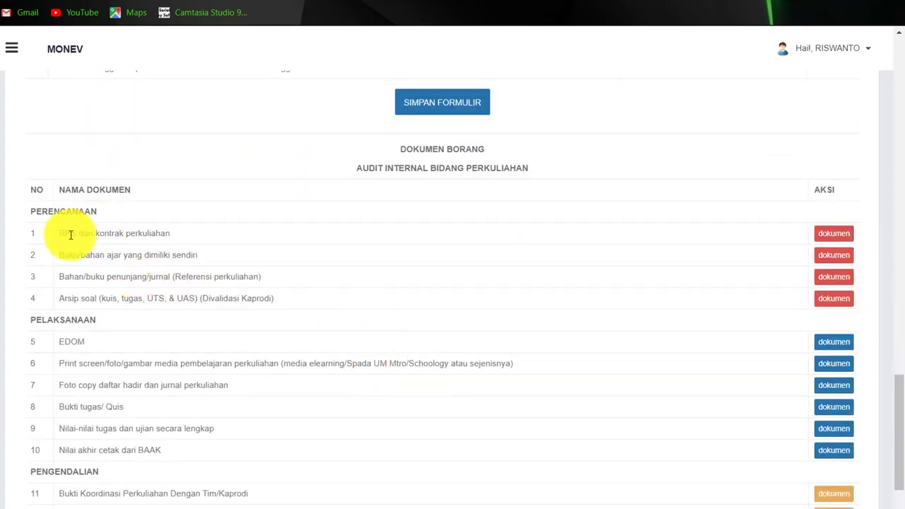
pyautogui.click(826, 235)
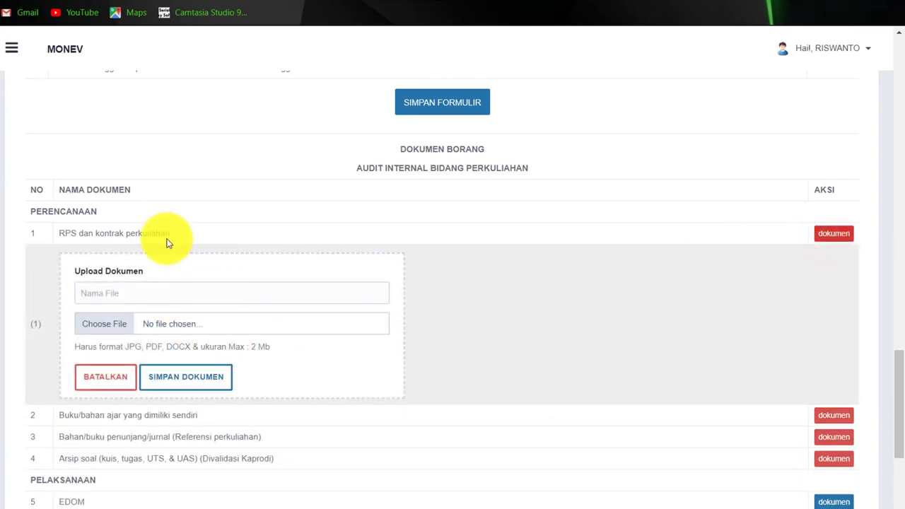
pyautogui.moveTo(171, 232); pyautogui.dragTo(59, 238)
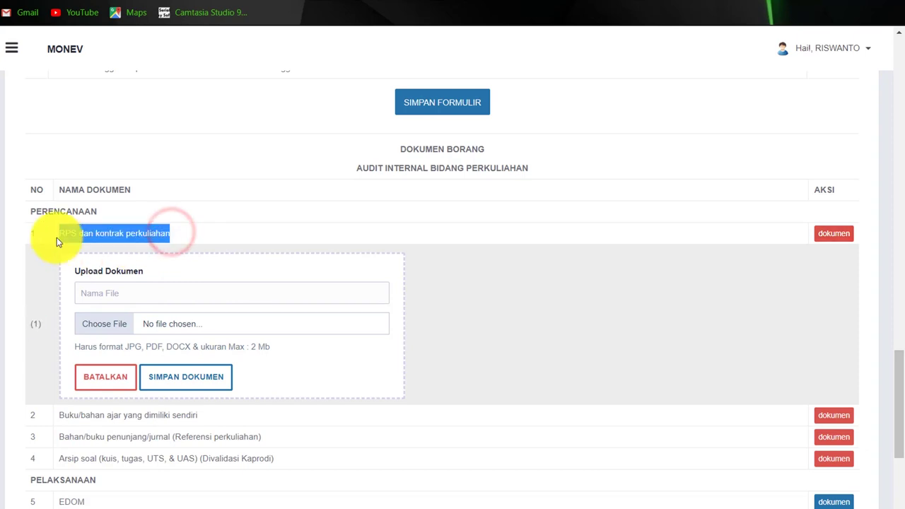
pyautogui.rightClick(63, 236)
pyautogui.click(83, 247)
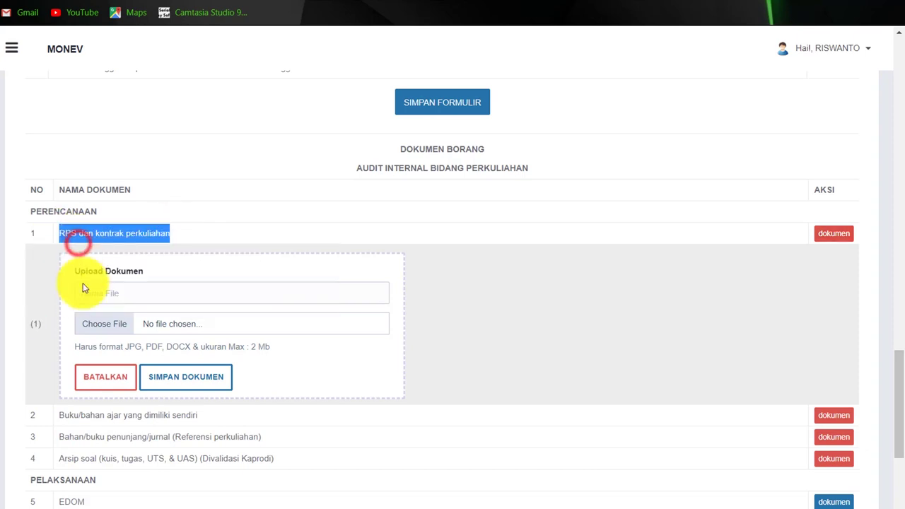
pyautogui.click(82, 299)
pyautogui.click(84, 302)
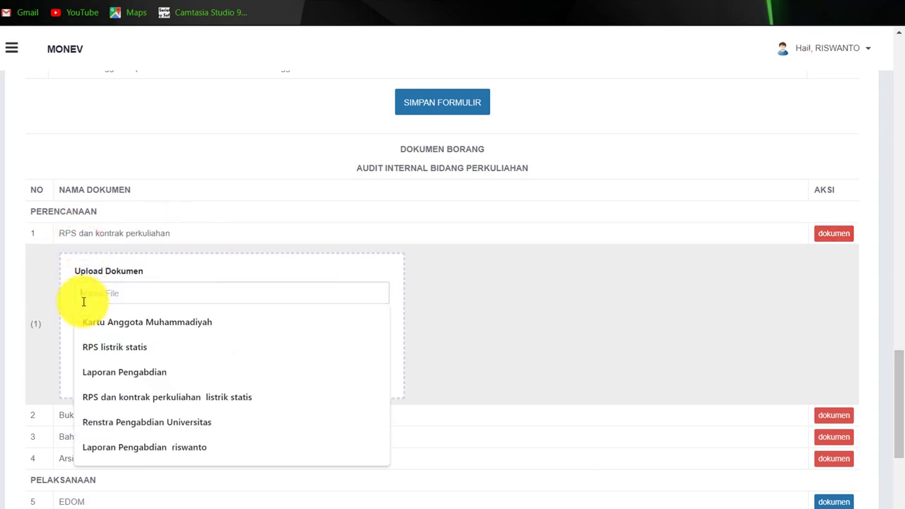
pyautogui.hotkey('ctrl', 'v')
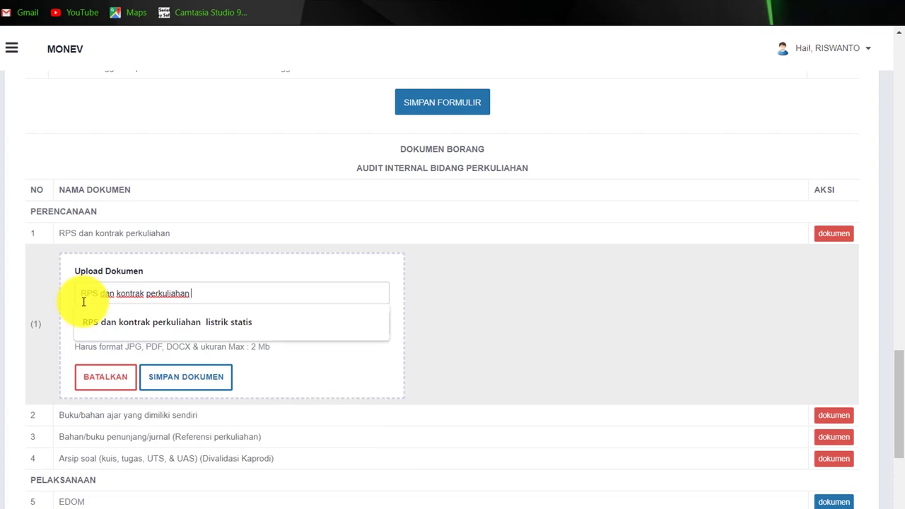
pyautogui.write('astronomi')
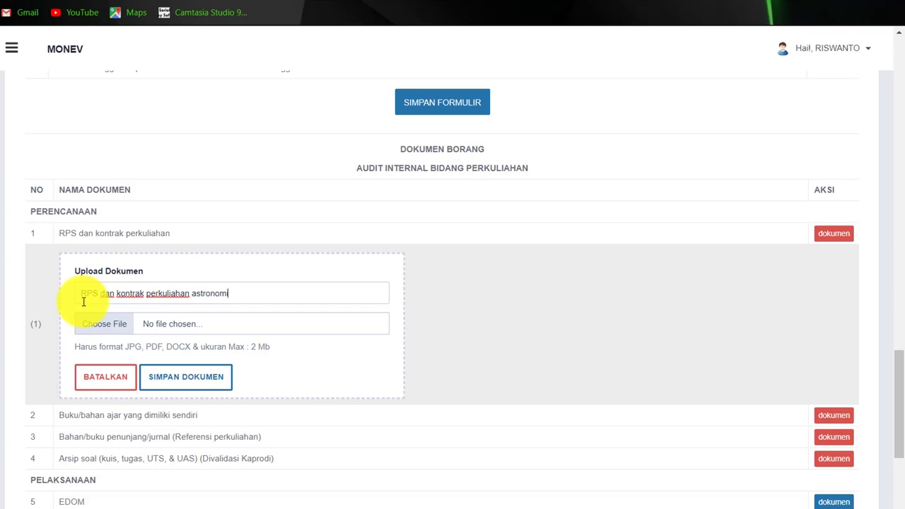
# Start choosing the file for the RPS document and browse the folders on DATA (D:)
pyautogui.click(169, 327)
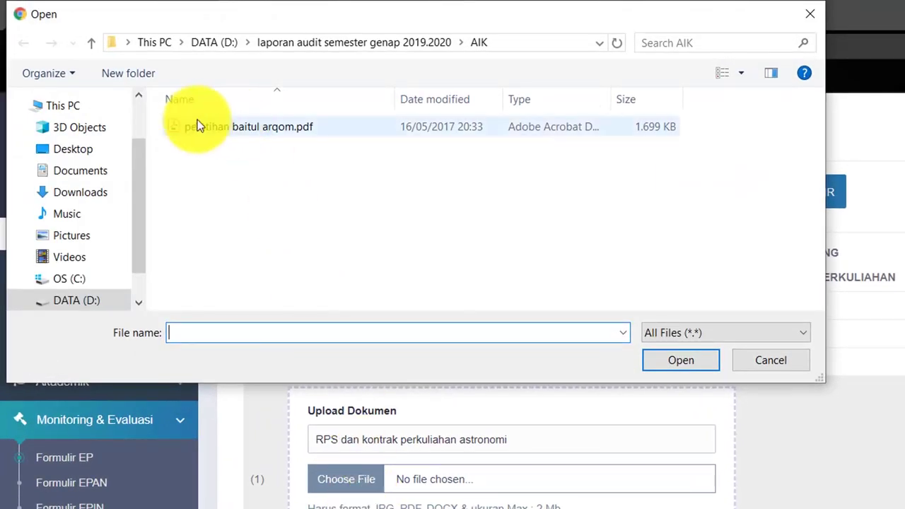
pyautogui.click(99, 299)
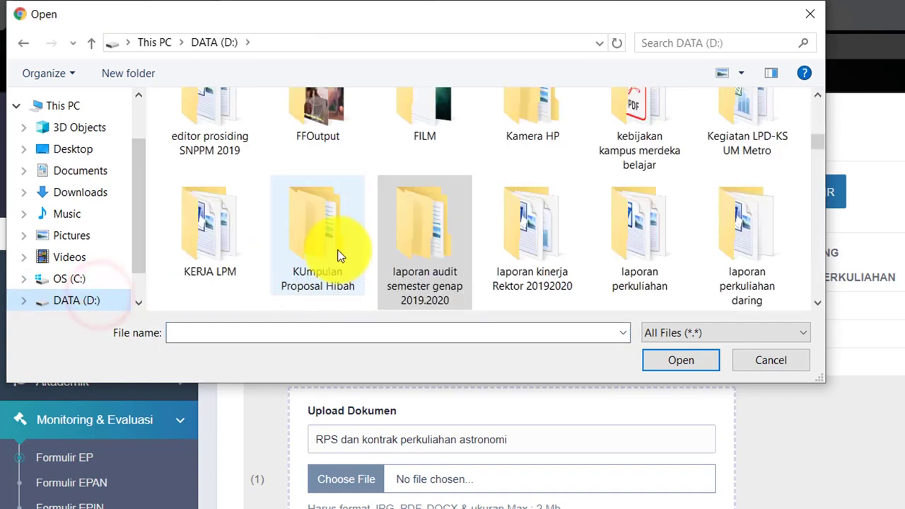
pyautogui.scroll(1, 340, 256)
pyautogui.scroll(3, 502, 207)
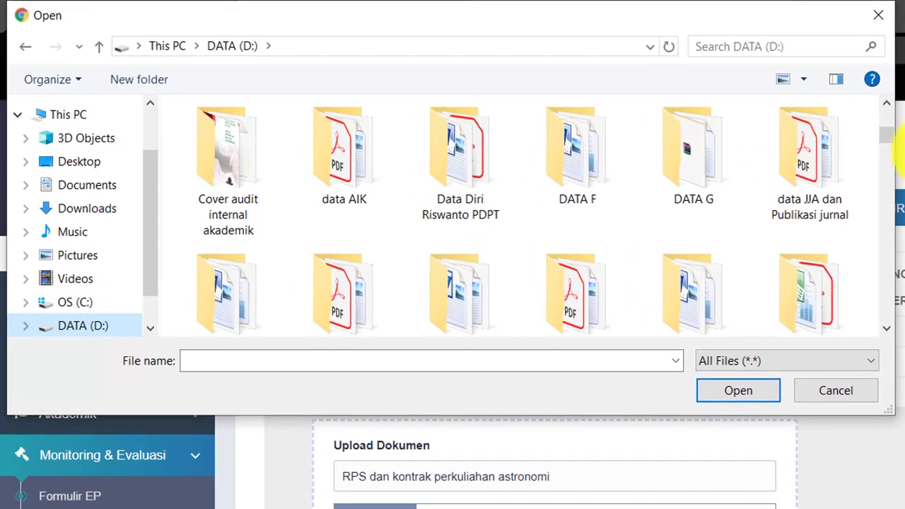
pyautogui.click(886, 330)
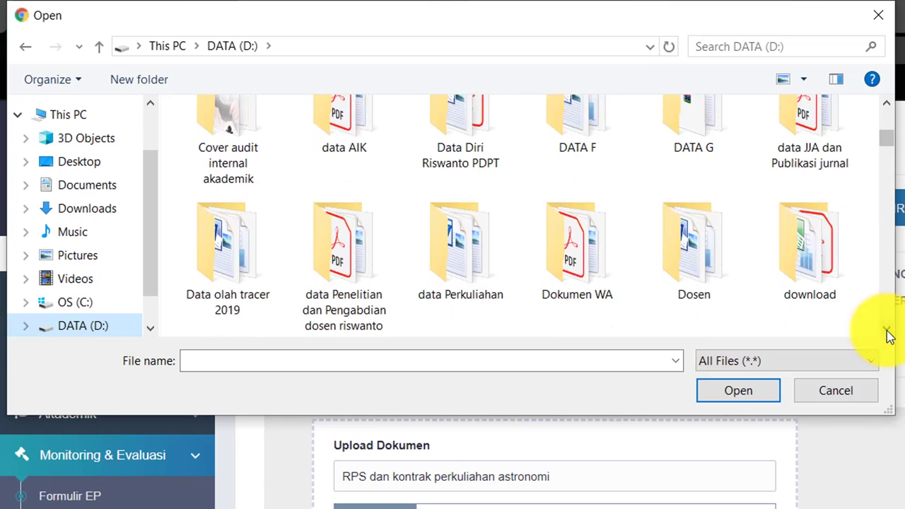
pyautogui.click(886, 329)
pyautogui.click(887, 331)
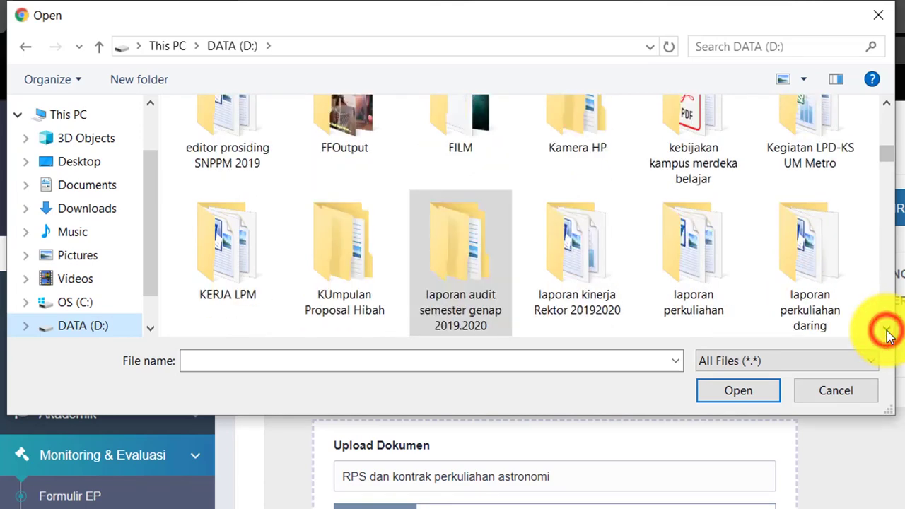
pyautogui.click(887, 331)
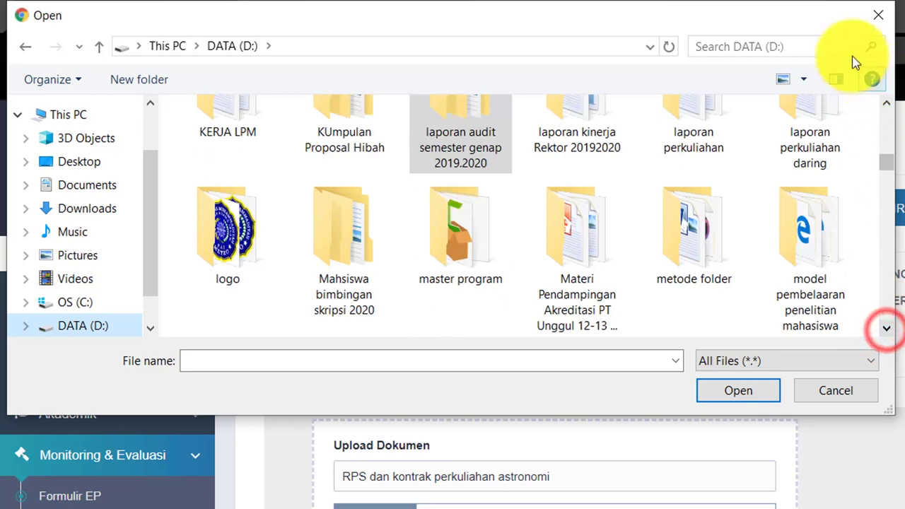
# Search DATA (D:) for "data" and open the data Perkuliahan folder
pyautogui.click(768, 44)
pyautogui.write('data')
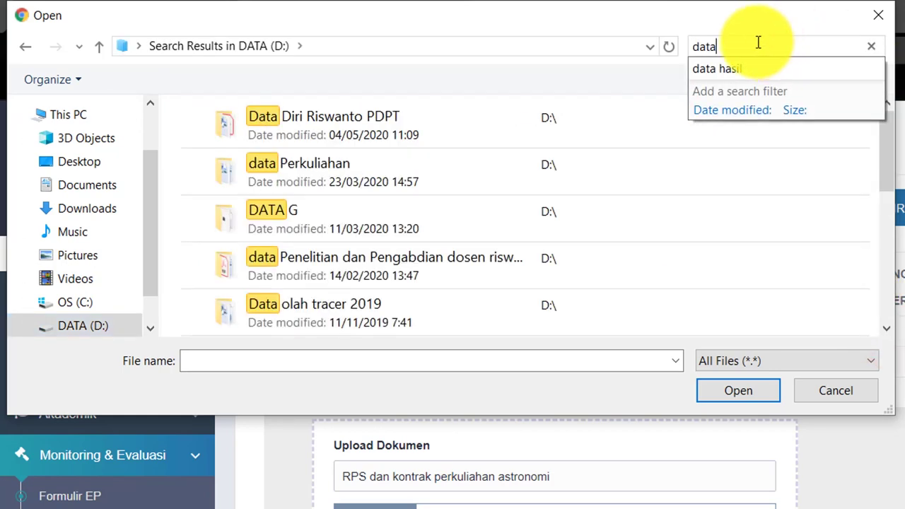
pyautogui.click(430, 178)
pyautogui.click(373, 176)
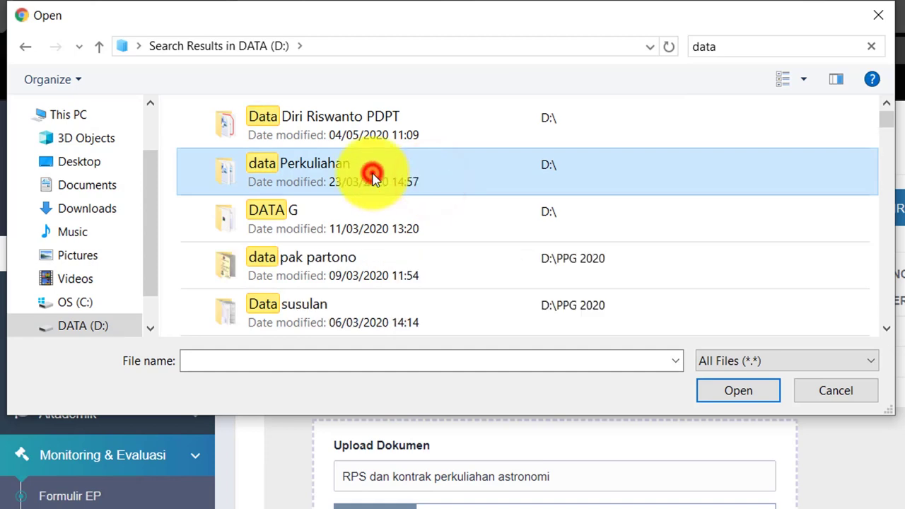
pyautogui.doubleClick(281, 179)
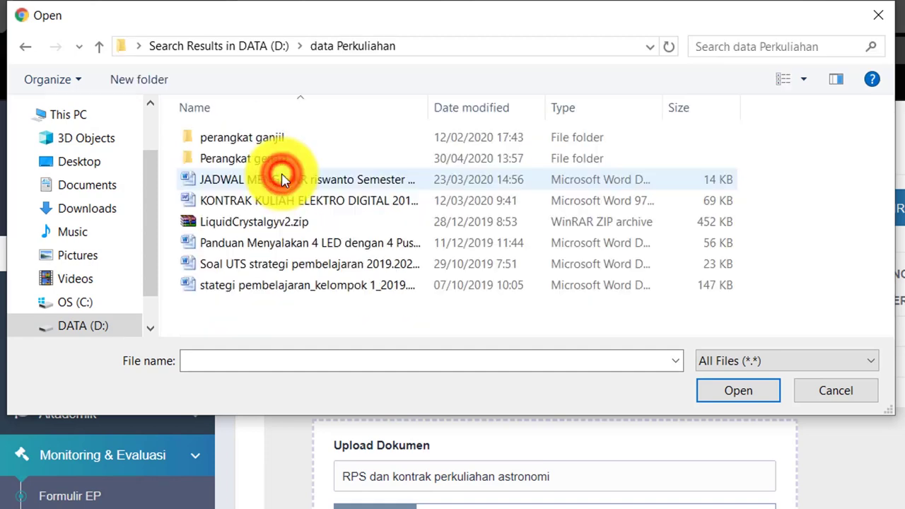
# Attach RPS astronomi 2020.docx from Perangkat genap > Astronomi > astronomi, 2020 and save the document to the form
pyautogui.doubleClick(281, 156)
pyautogui.doubleClick(248, 157)
pyautogui.doubleClick(261, 202)
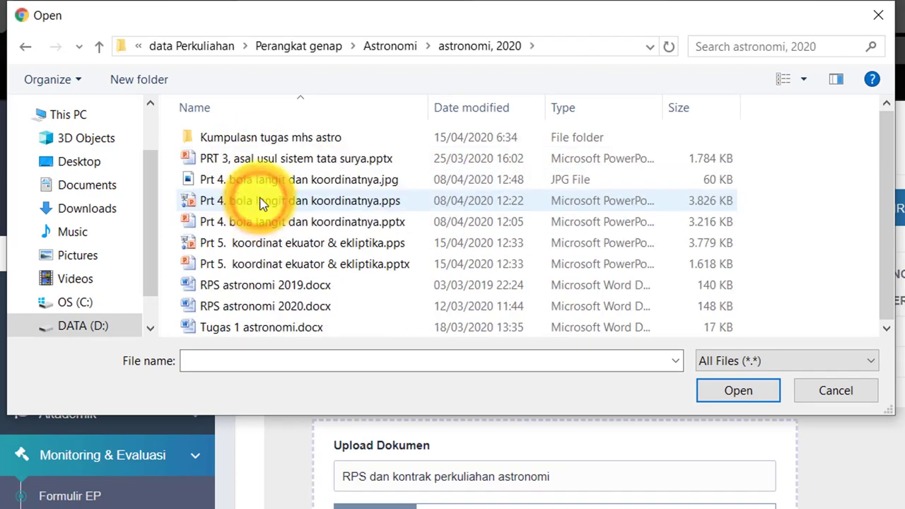
pyautogui.click(272, 311)
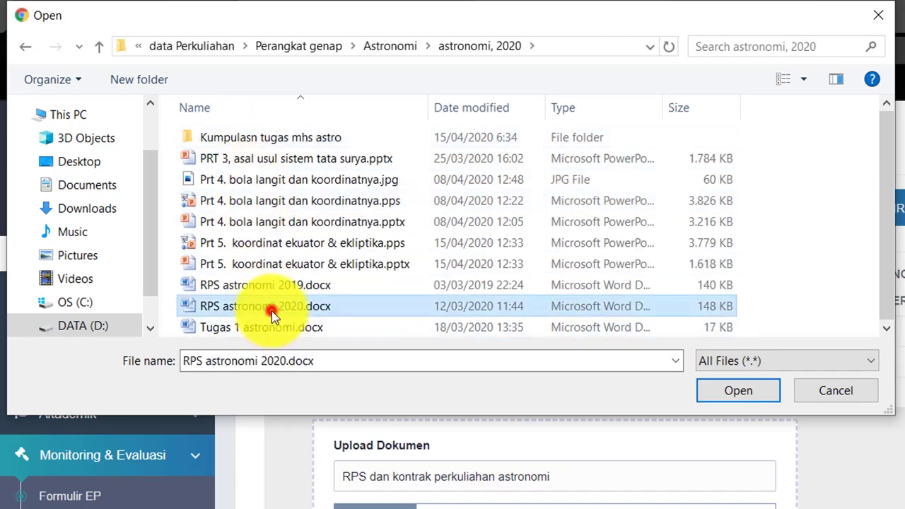
pyautogui.click(728, 391)
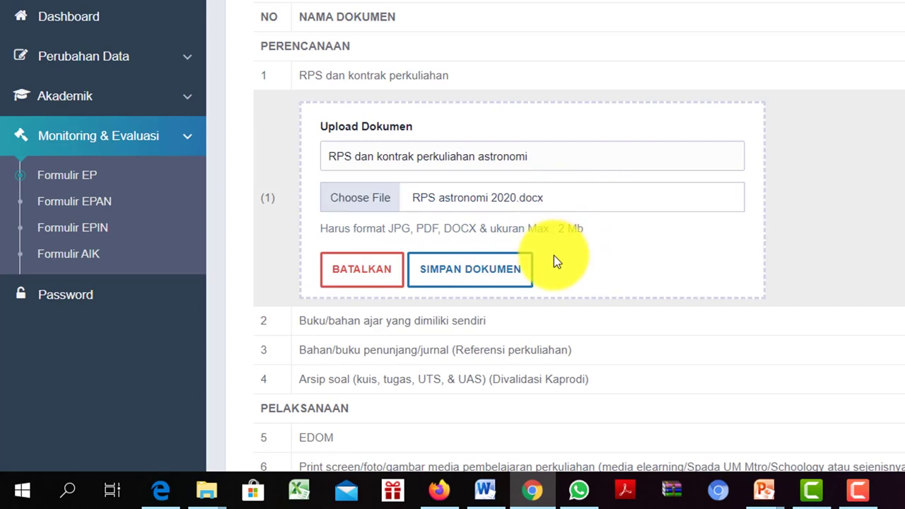
pyautogui.click(450, 276)
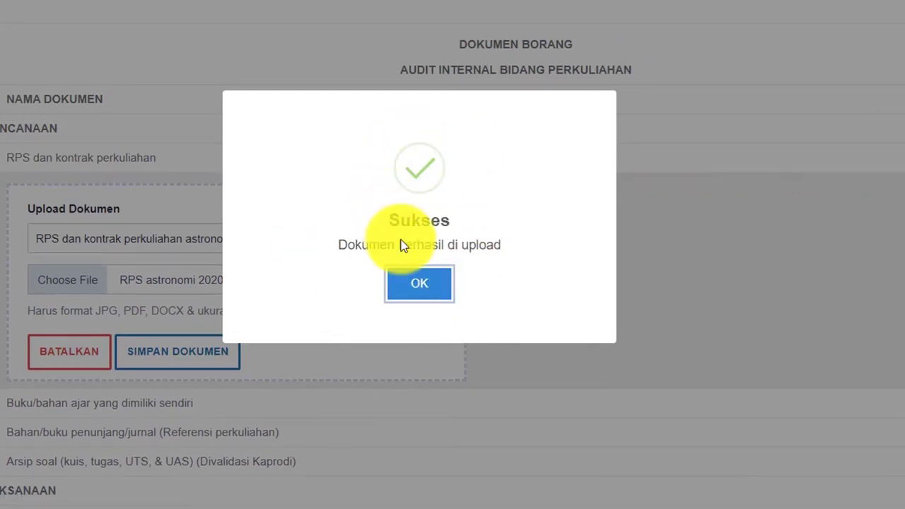
pyautogui.click(414, 287)
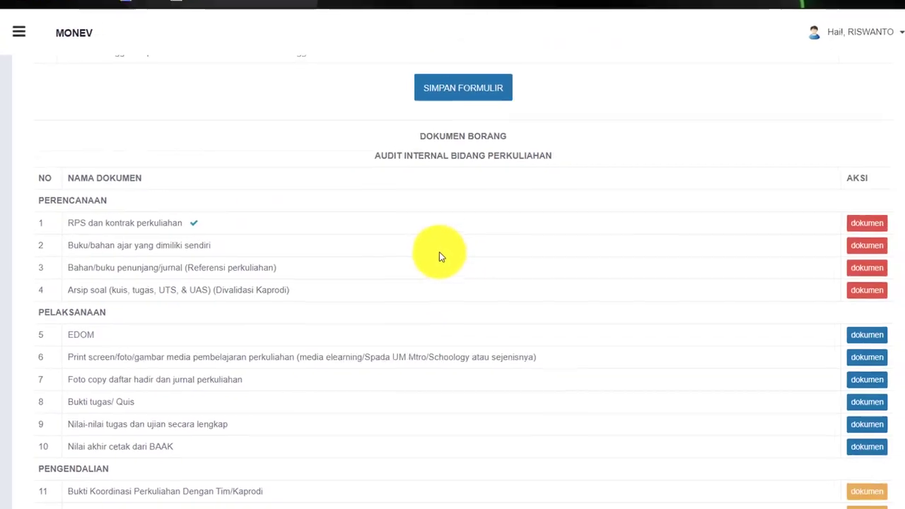
# Save the EP evaluation form and dismiss the confirmation
pyautogui.scroll(2, 433, 276)
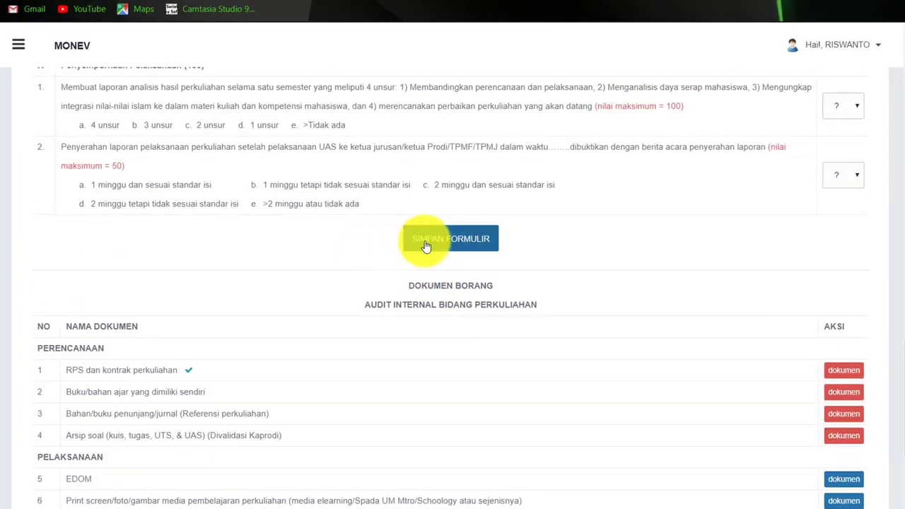
pyautogui.click(425, 242)
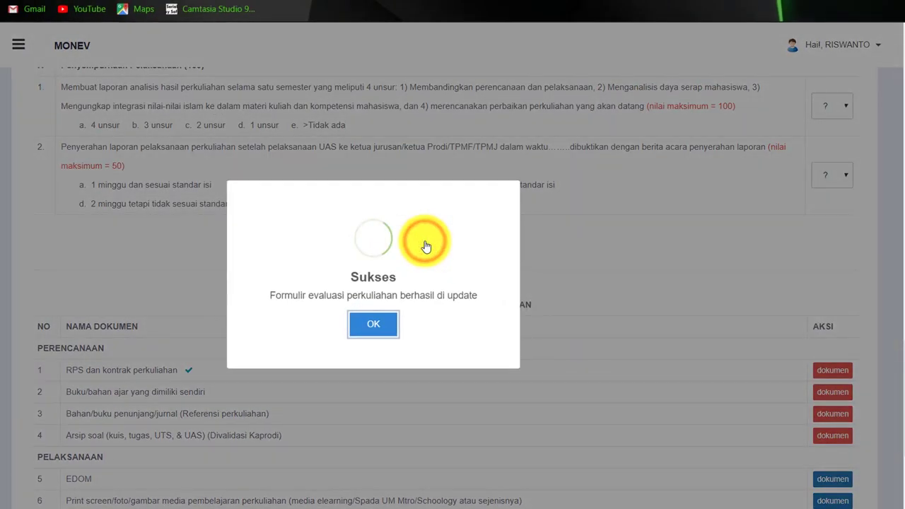
pyautogui.click(375, 325)
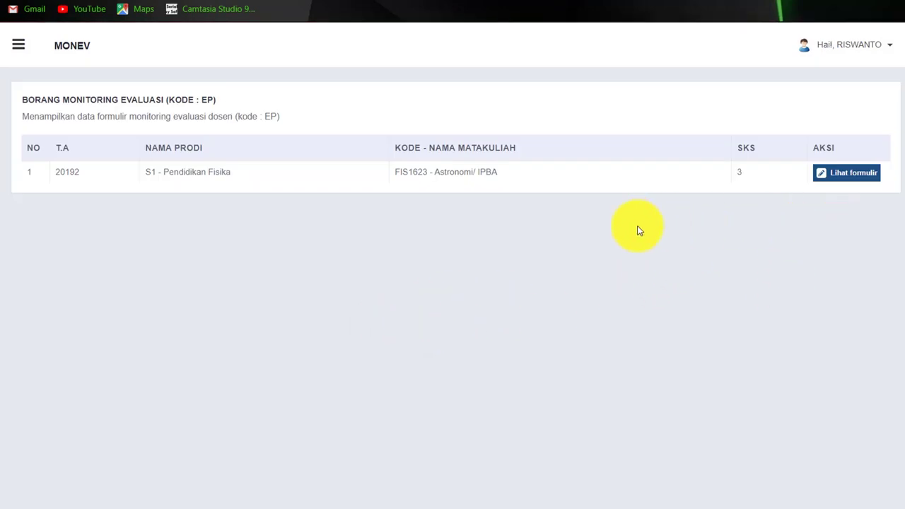
# Reopen the FIS1623 - Astronomi/ IPBA form, preview its printout and cancel printing
pyautogui.click(839, 177)
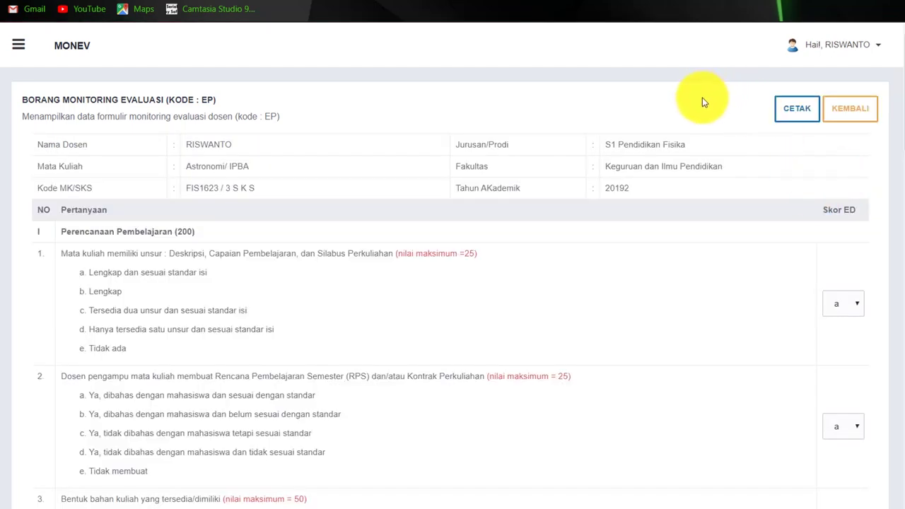
pyautogui.click(787, 115)
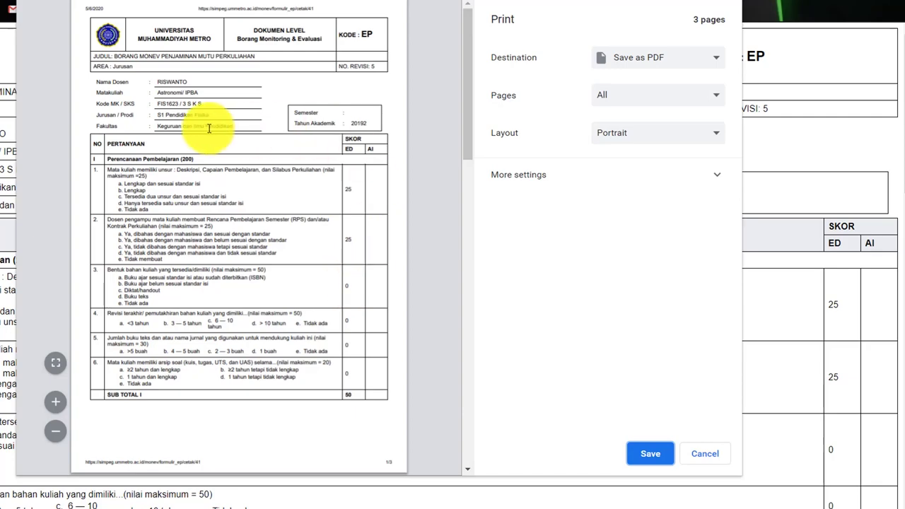
pyautogui.moveTo(469, 61); pyautogui.dragTo(469, 140)
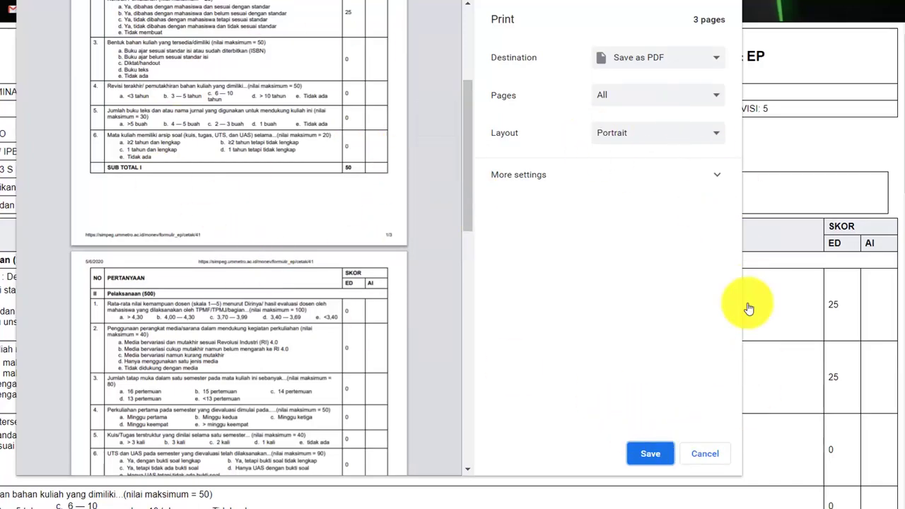
pyautogui.click(721, 457)
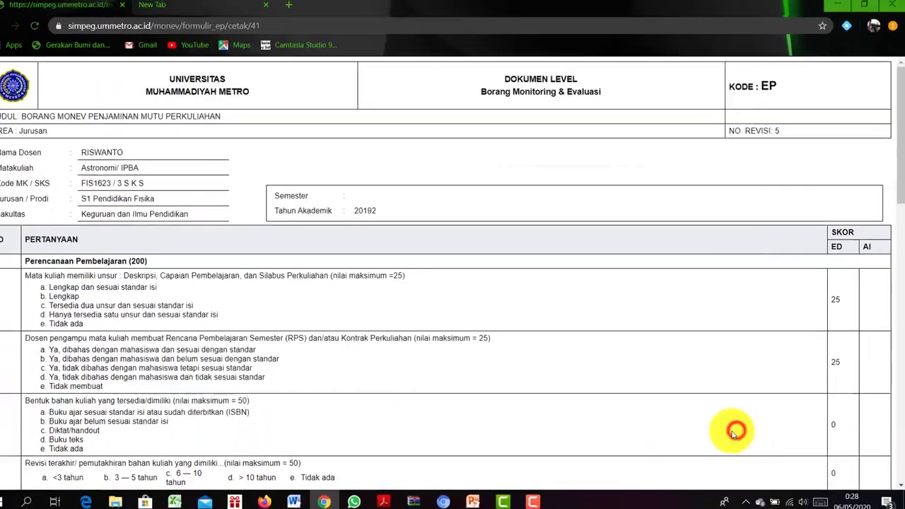
# Examine the ED scores, subtotals, total and signature section in the printable EP form
pyautogui.scroll(-1, 311, 185)
pyautogui.scroll(1, 303, 178)
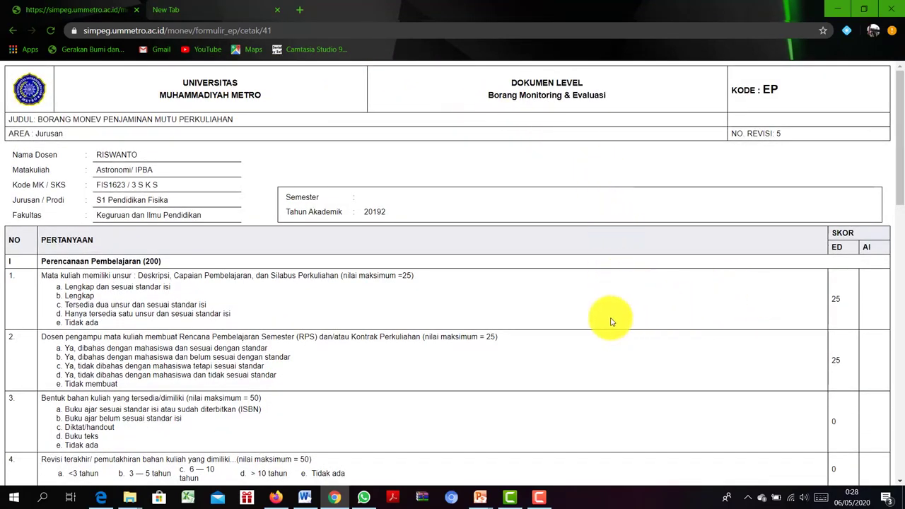
pyautogui.scroll(-3, 612, 322)
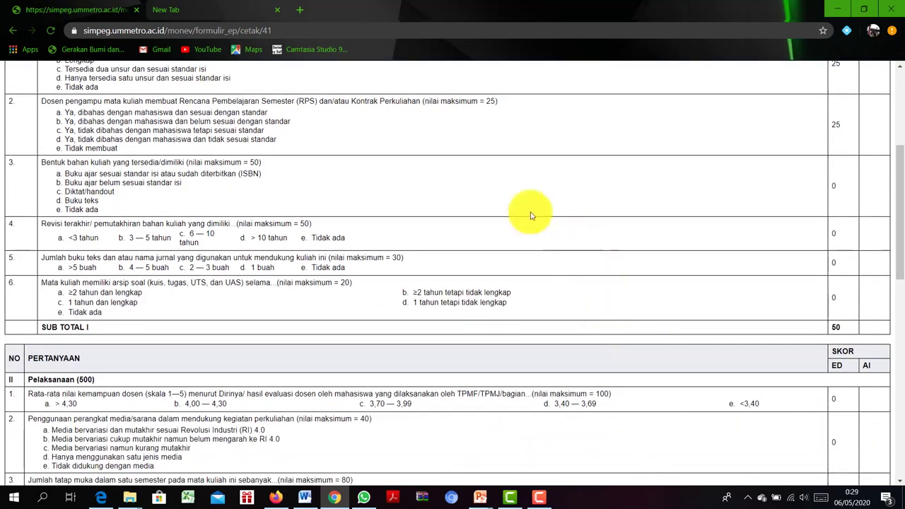
pyautogui.scroll(2, 686, 276)
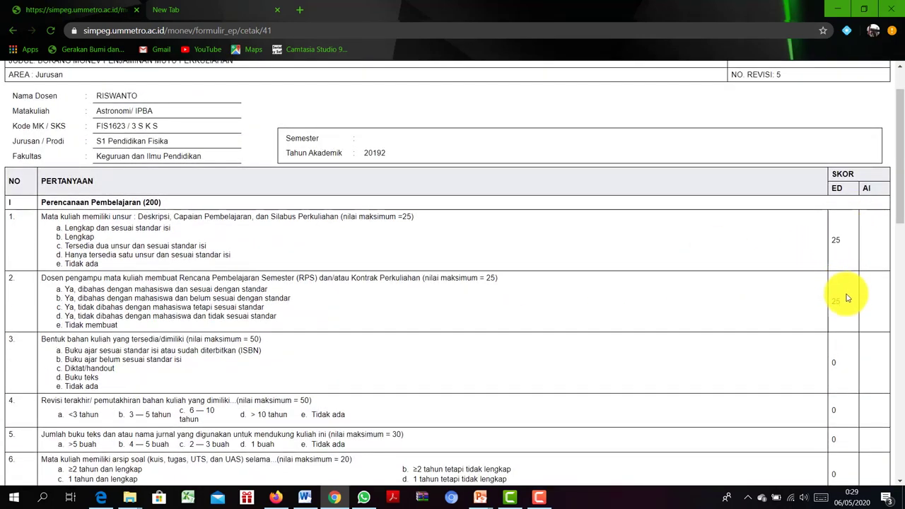
pyautogui.scroll(-1, 806, 325)
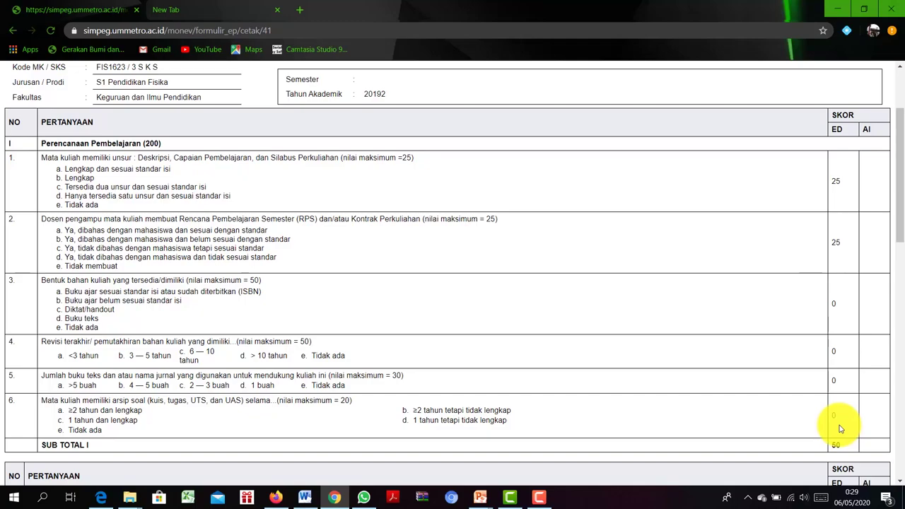
pyautogui.scroll(-2, 840, 421)
pyautogui.scroll(-3, 840, 418)
pyautogui.scroll(-3, 839, 420)
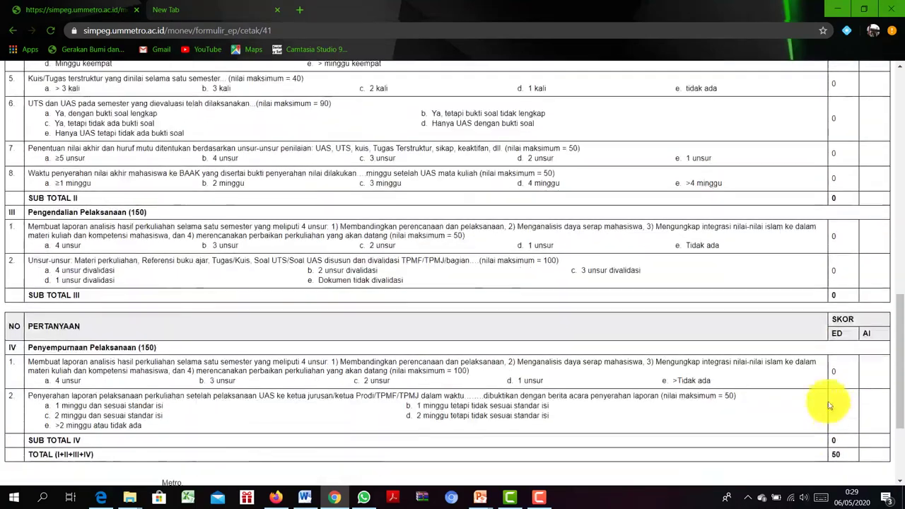
pyautogui.scroll(-2, 839, 404)
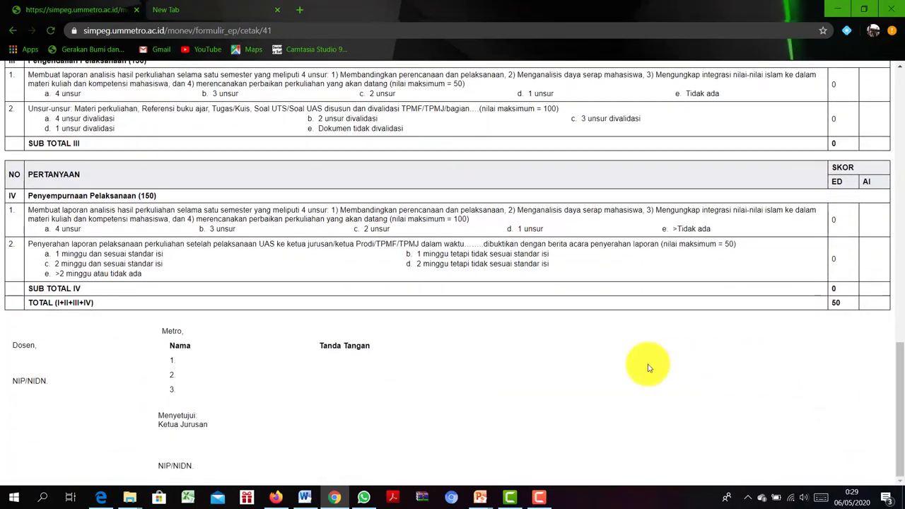
# Return to the EP form and set the Skor ED for Perencanaan Pembelajaran question 3, Bentuk bahan kuliah, to b
pyautogui.scroll(15, 647, 365)
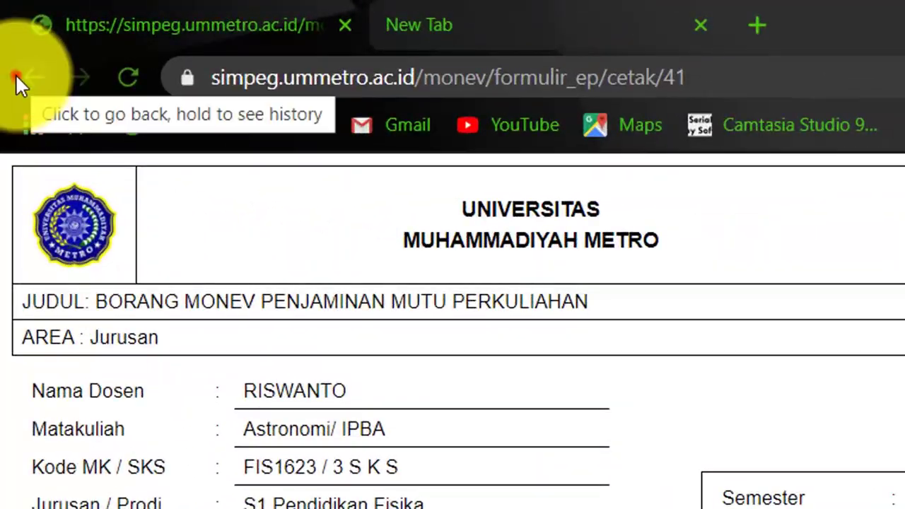
pyautogui.click(13, 31)
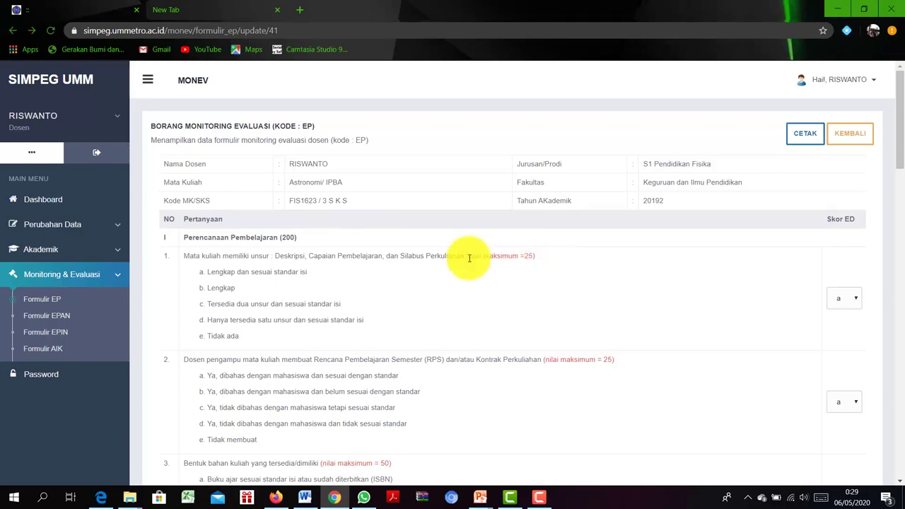
pyautogui.scroll(-2, 407, 309)
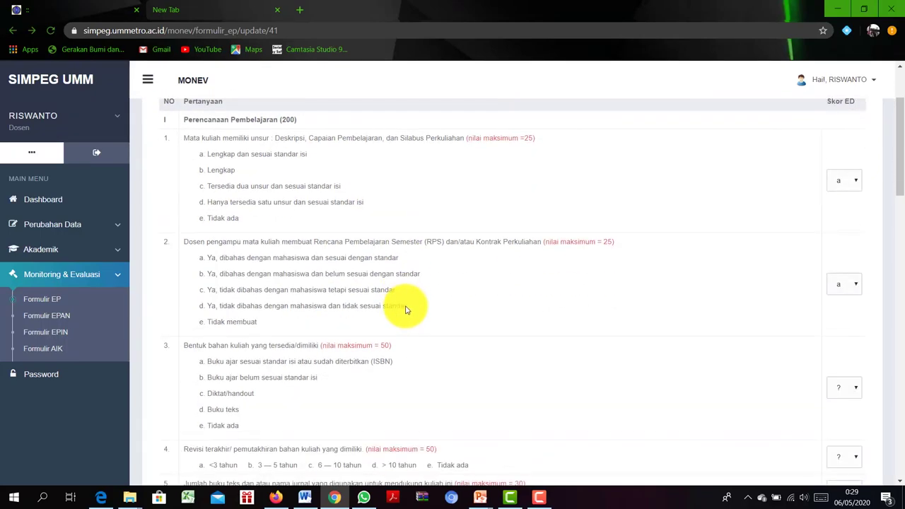
pyautogui.scroll(2, 407, 310)
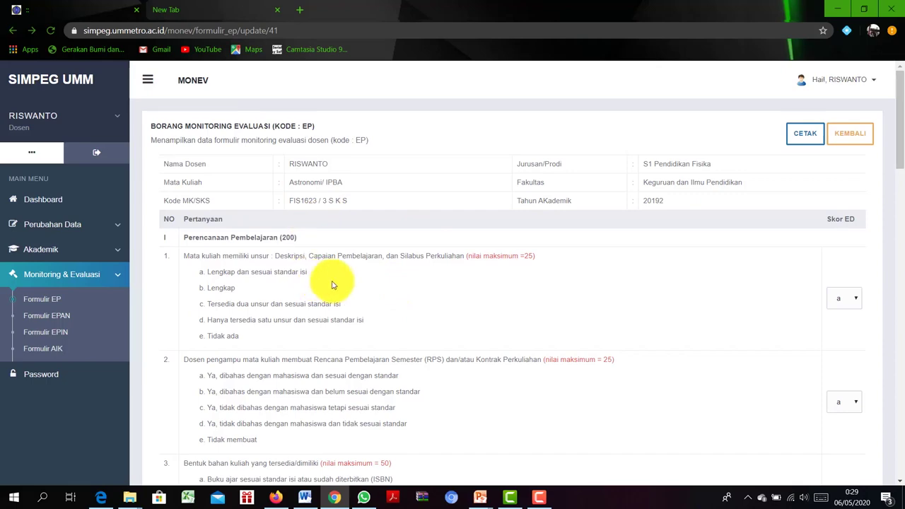
pyautogui.scroll(-5, 322, 285)
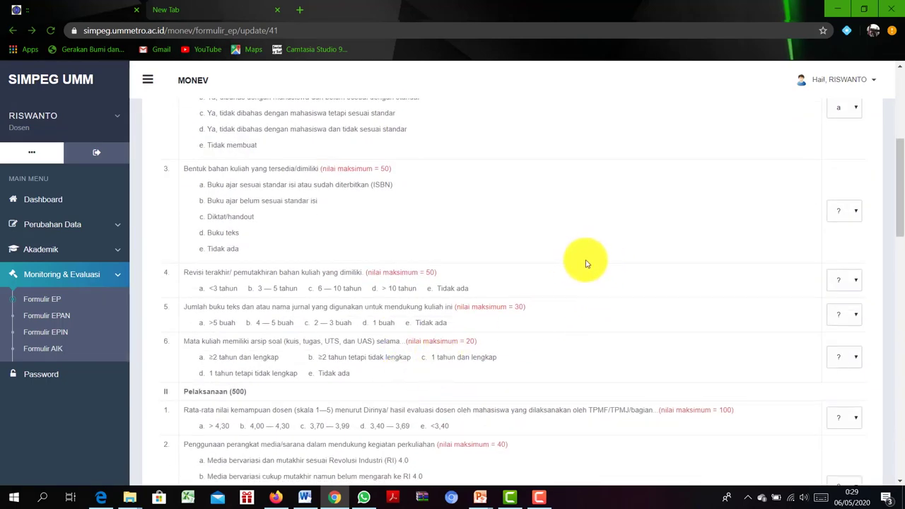
pyautogui.scroll(3, 471, 239)
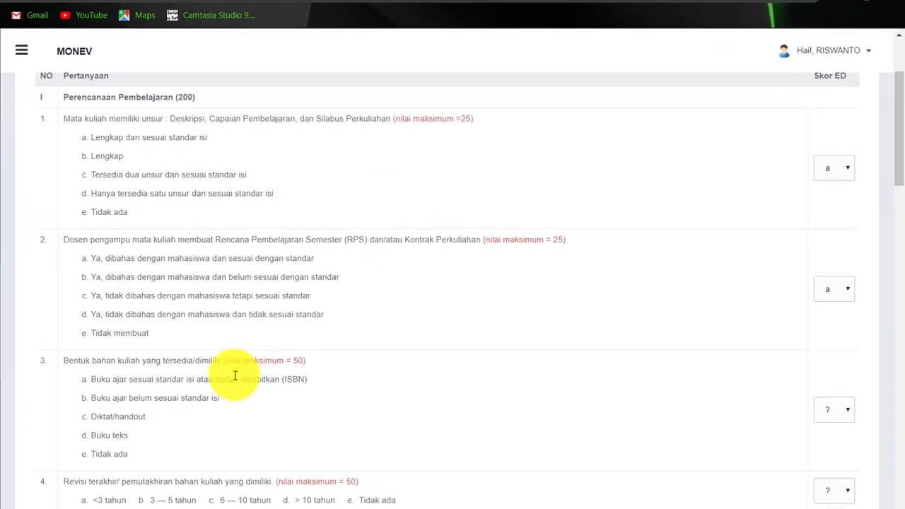
pyautogui.scroll(-4, 282, 388)
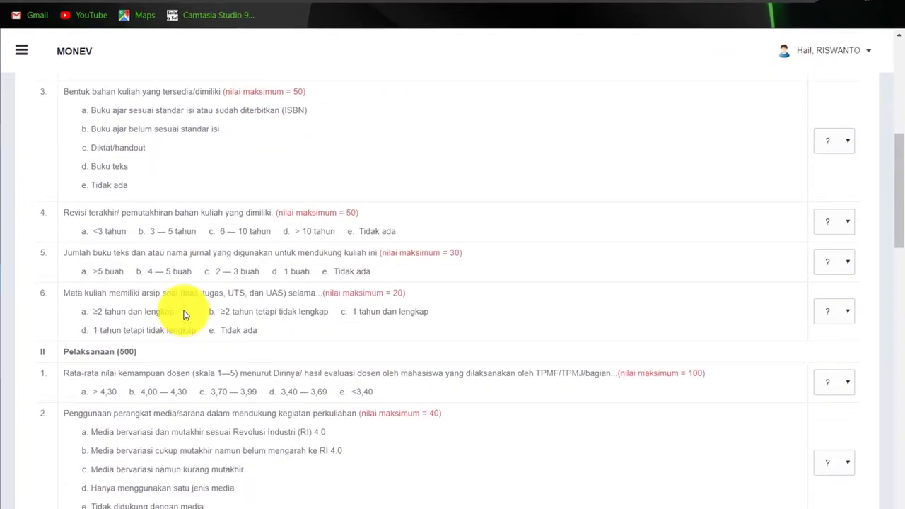
pyautogui.scroll(2, 184, 315)
pyautogui.click(848, 272)
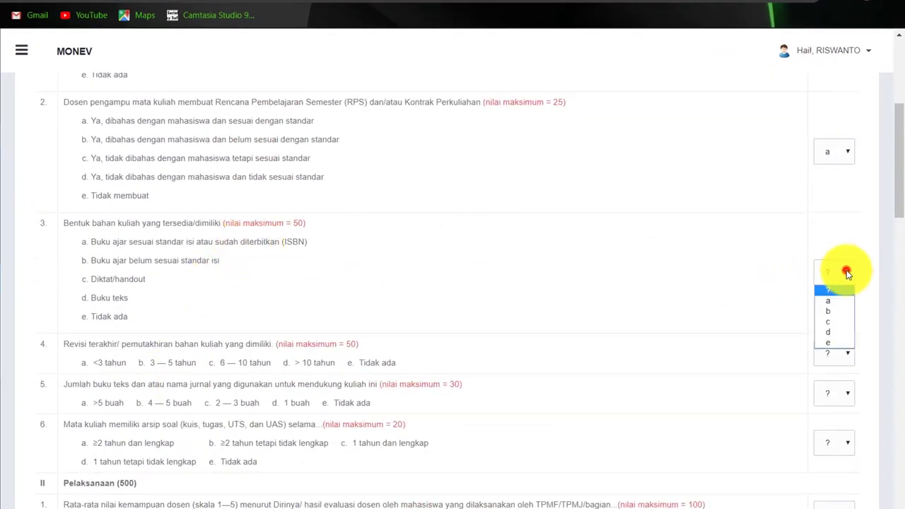
pyautogui.click(834, 309)
# Save the EP form with the revised question 3 answer and acknowledge the success message
pyautogui.scroll(4, 733, 313)
pyautogui.scroll(-20, 732, 316)
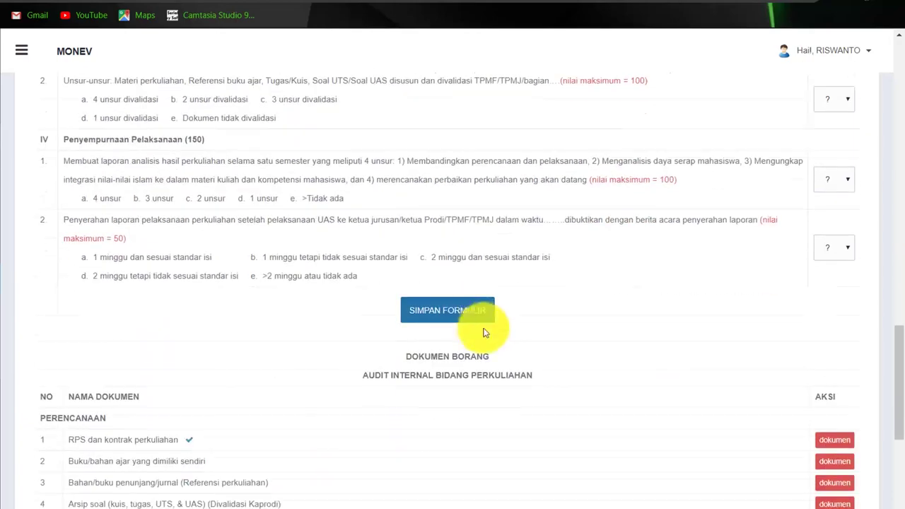
pyautogui.click(458, 311)
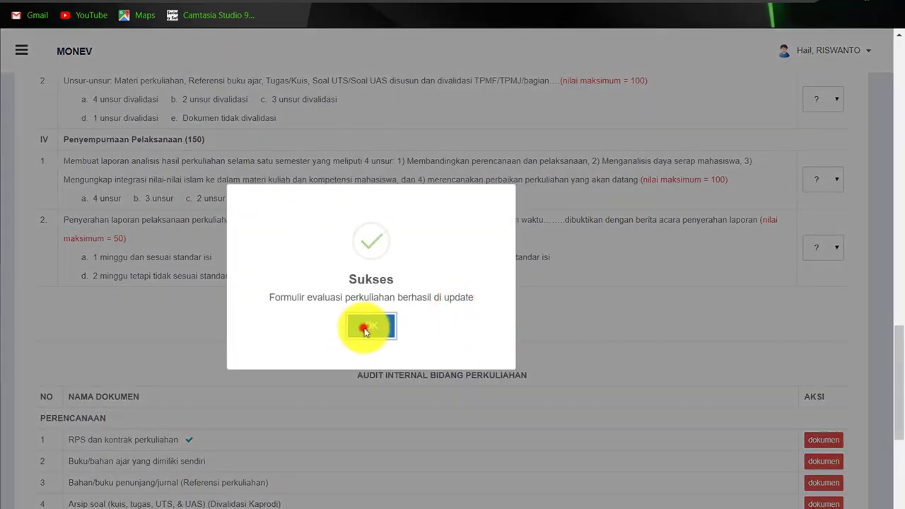
pyautogui.click(366, 330)
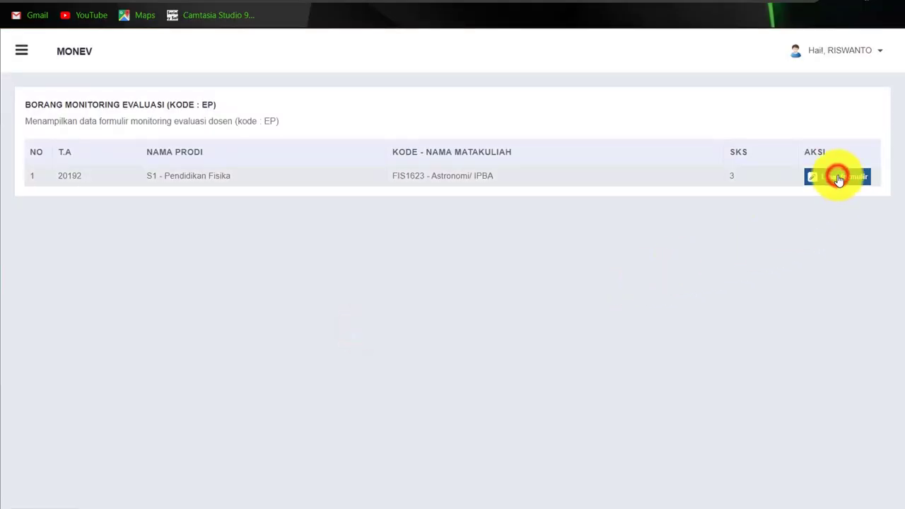
# Reopen the FIS1623 - Astronomi/ IPBA form, bring up its printout, cancel printing and check the ED scores in section I
pyautogui.click(838, 179)
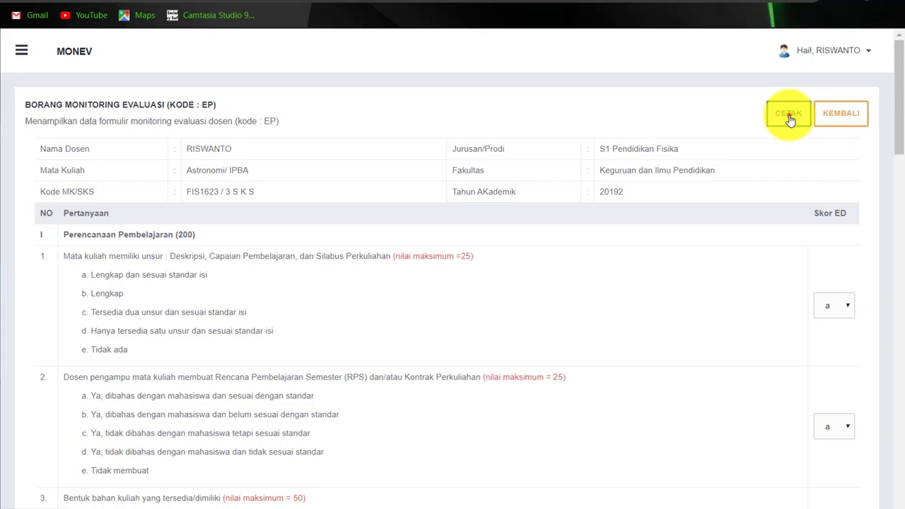
pyautogui.click(790, 117)
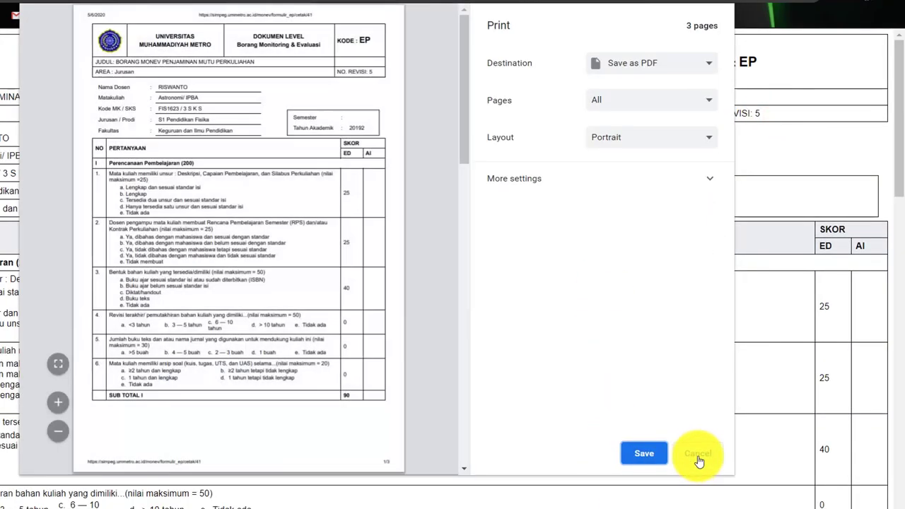
pyautogui.click(699, 457)
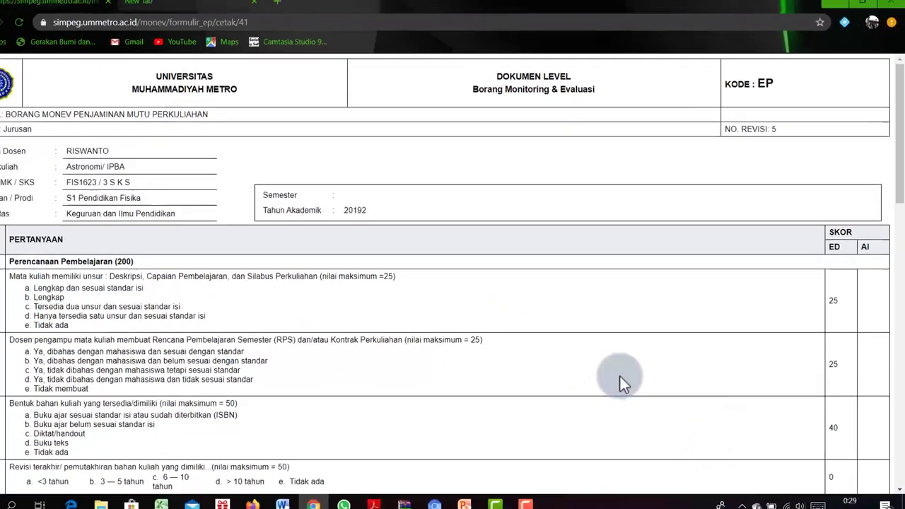
pyautogui.scroll(-3, 693, 318)
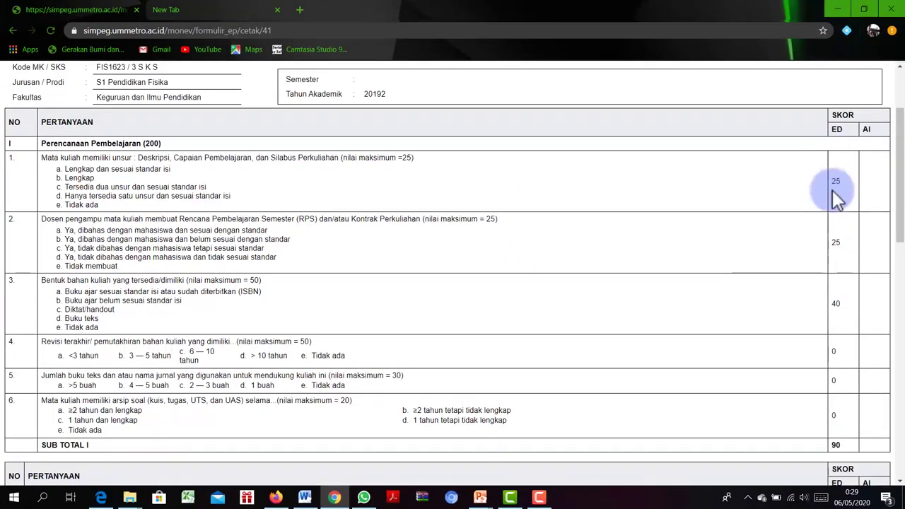
pyautogui.scroll(3, 303, 276)
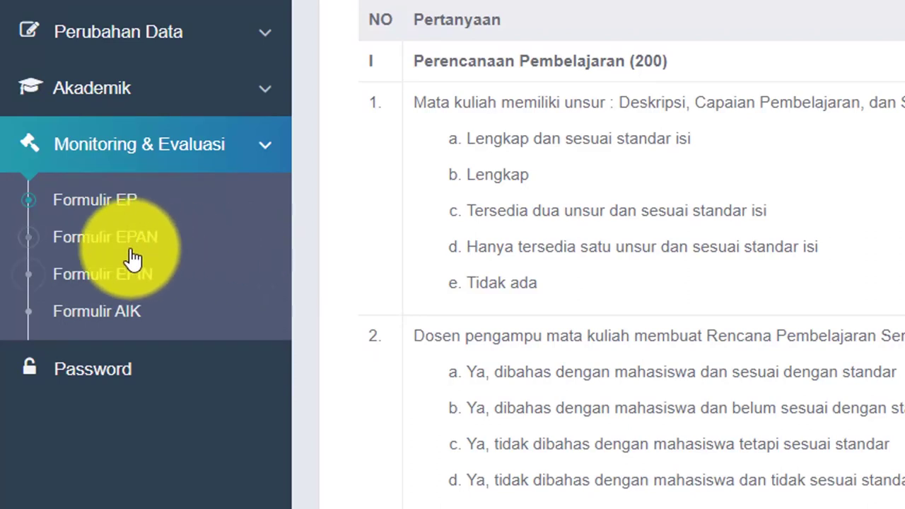
# Create a new EPAN monitoring and evaluation form for the lecturer's community service (pengabdian)
pyautogui.click(88, 240)
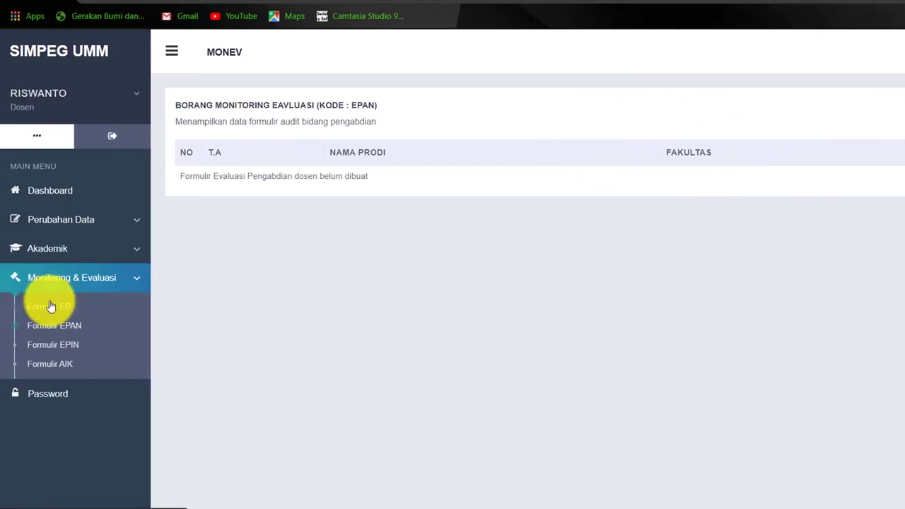
pyautogui.click(49, 305)
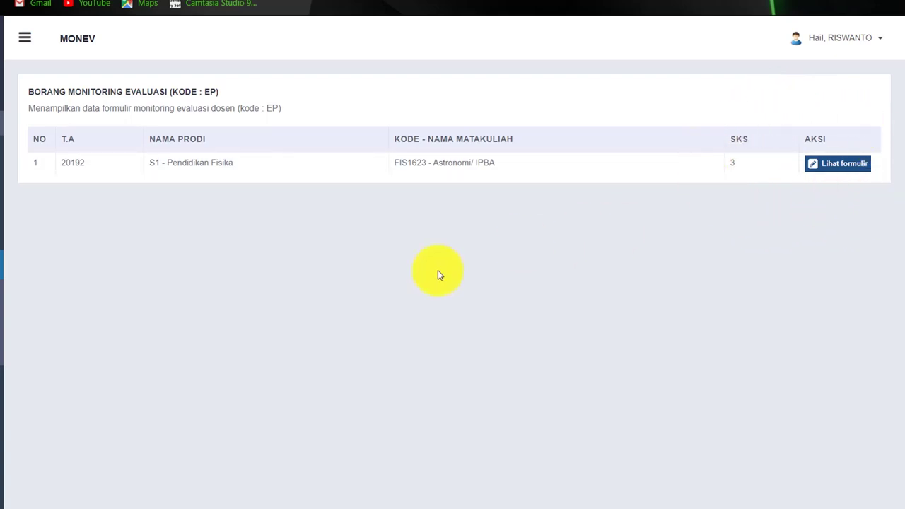
pyautogui.click(60, 317)
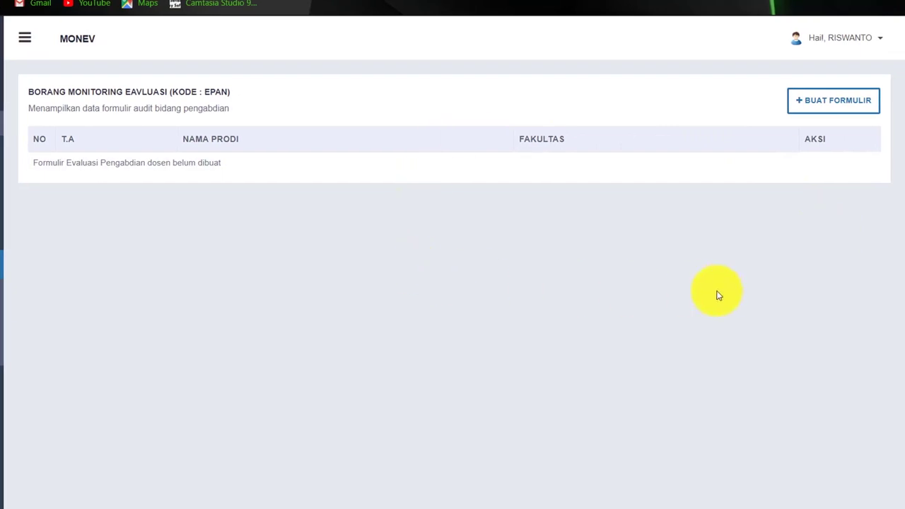
pyautogui.click(809, 106)
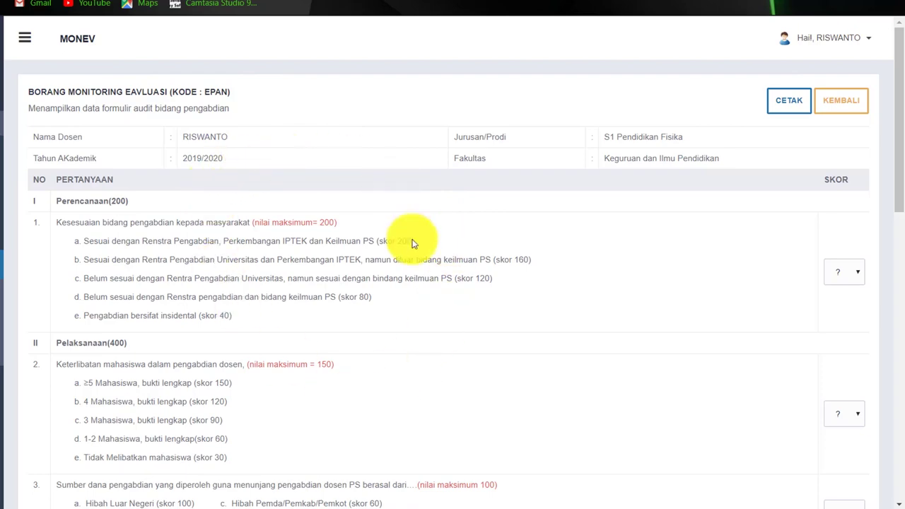
# Examine the EPAN form's questions, answer options and maximum scores, from Perencanaan through Pengendalian, and its supporting document list
pyautogui.scroll(-4, 365, 346)
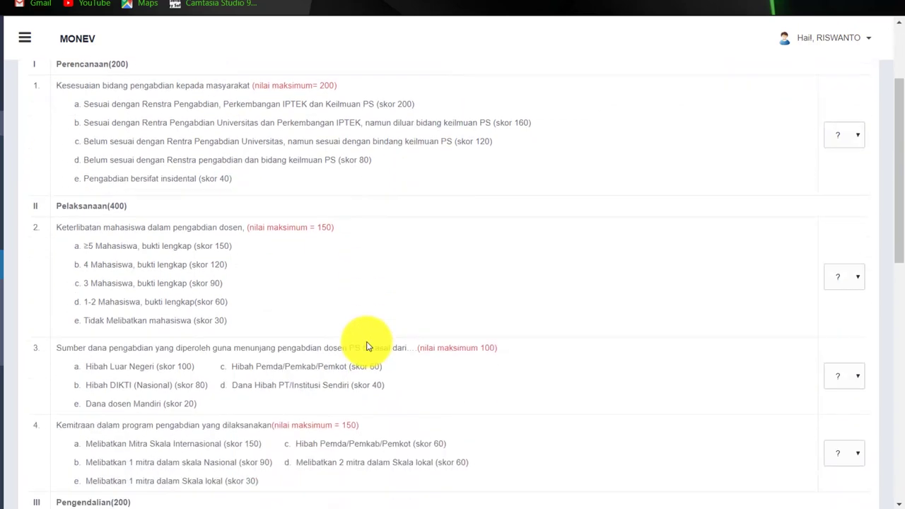
pyautogui.scroll(-4, 367, 345)
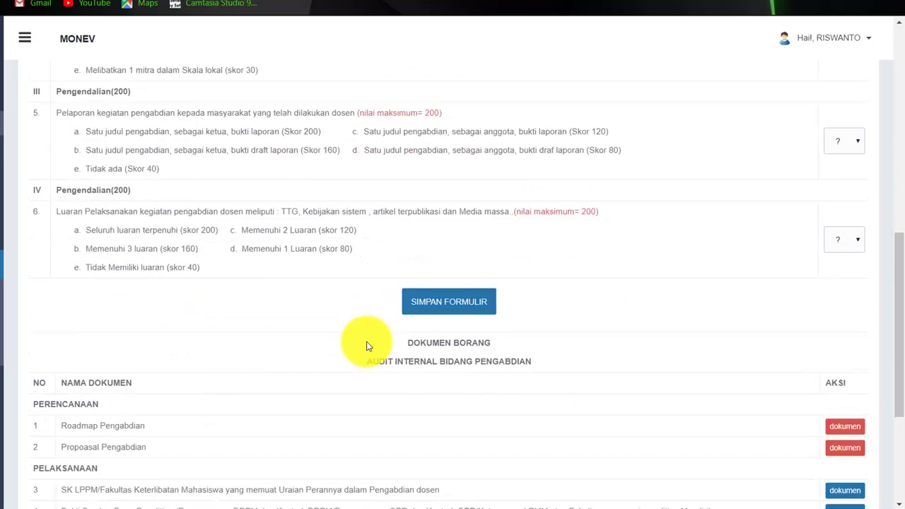
pyautogui.scroll(8, 366, 346)
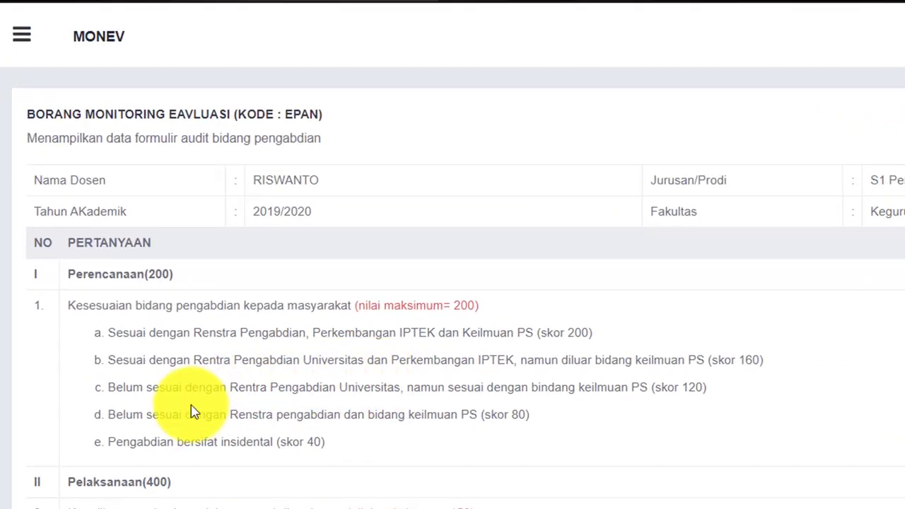
pyautogui.scroll(-1, 192, 412)
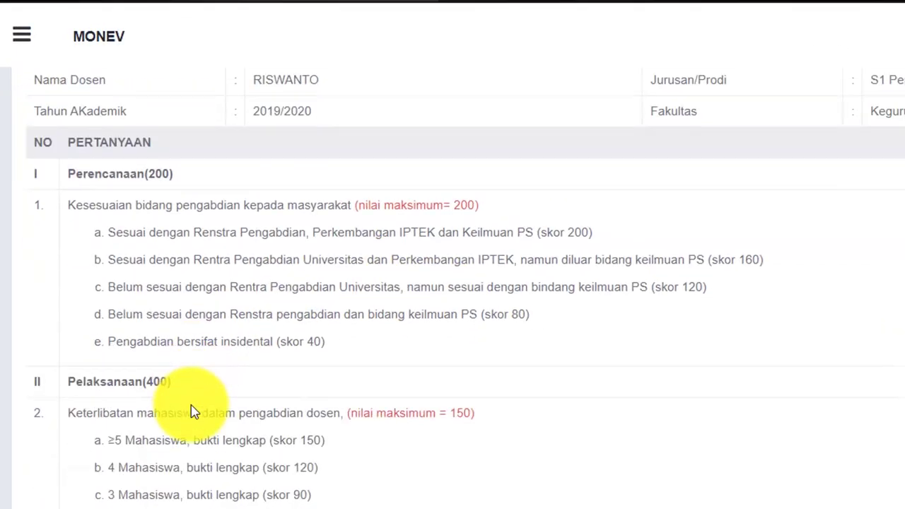
pyautogui.scroll(-1, 191, 417)
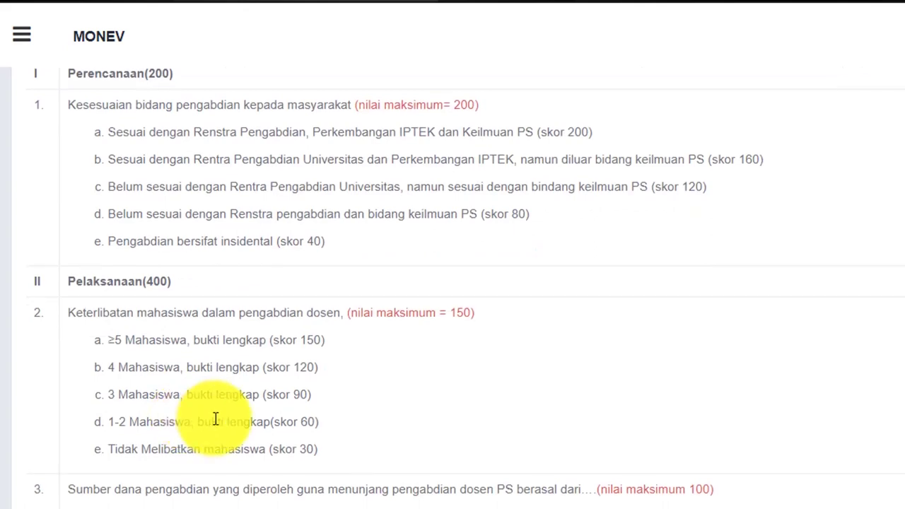
pyautogui.scroll(2, 214, 418)
pyautogui.scroll(-3, 215, 418)
pyautogui.scroll(-2, 216, 419)
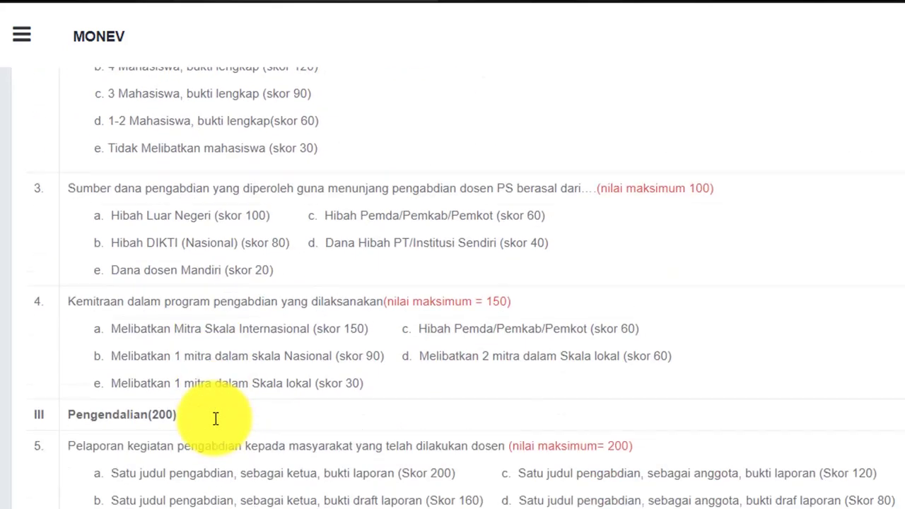
pyautogui.scroll(-1, 216, 419)
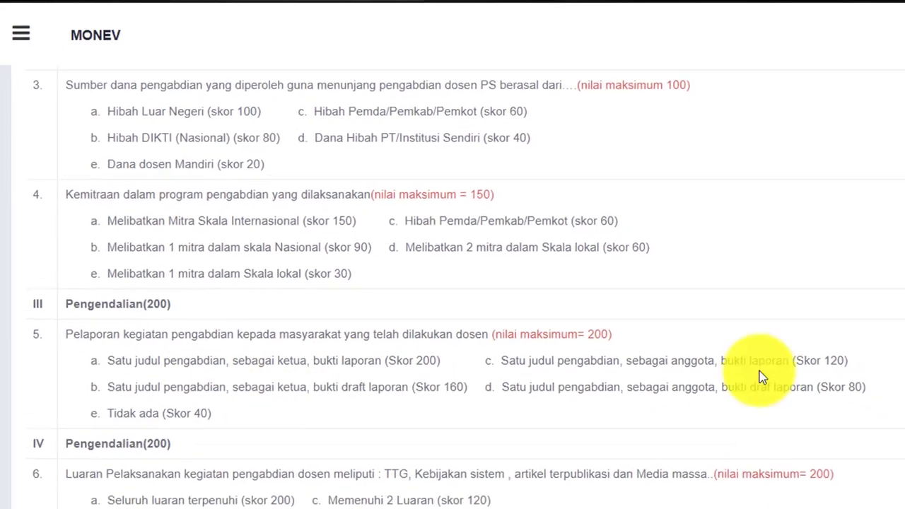
# Set the score for EPAN question 5, Pelaporan kegiatan pengabdian kepada masyarakat, to a
pyautogui.click(858, 270)
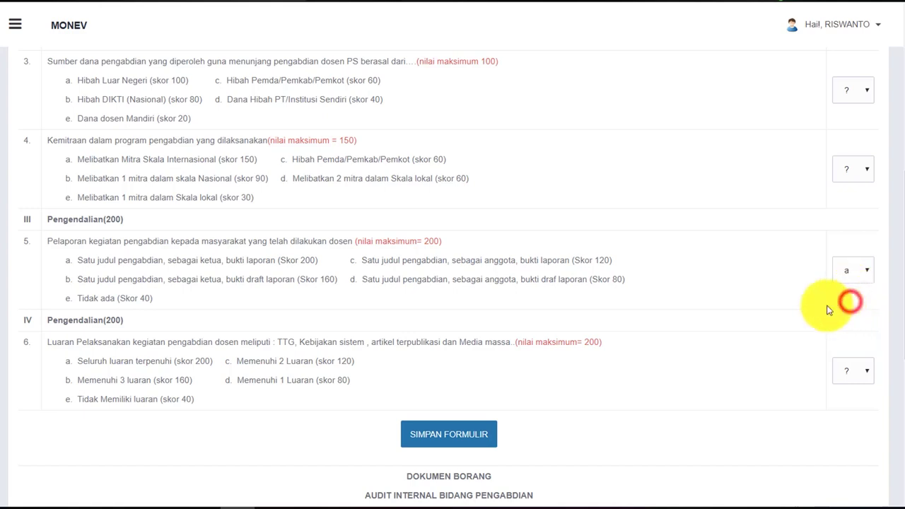
pyautogui.scroll(-3, 509, 368)
pyautogui.scroll(2, 424, 304)
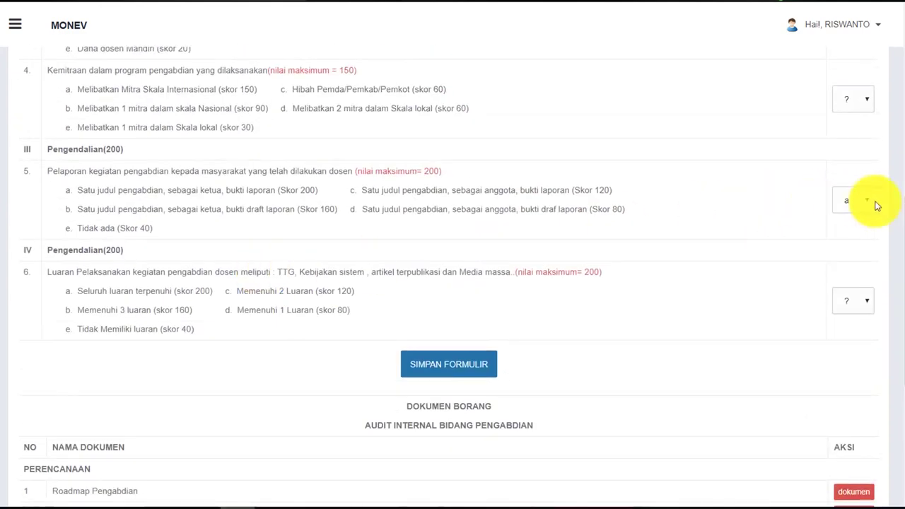
pyautogui.scroll(2, 495, 283)
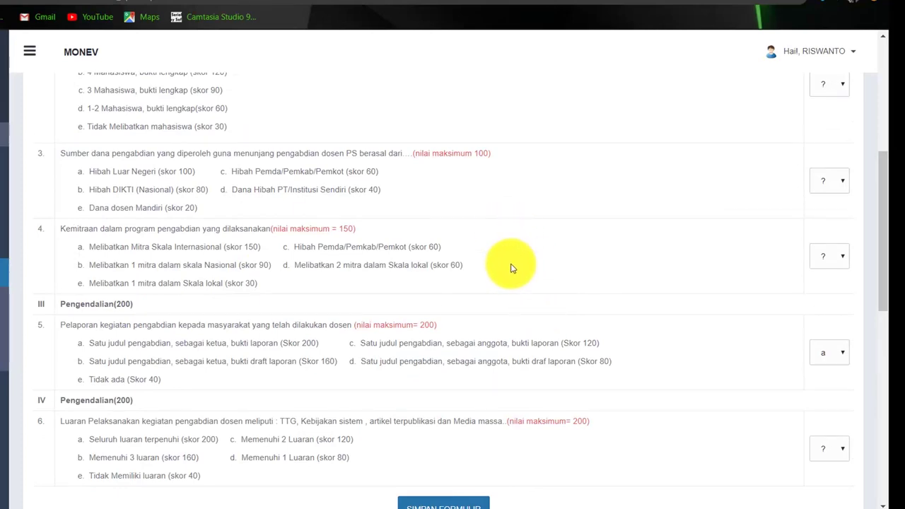
# Open the upload areas for EPAN documents 3 (SK LPPM/Fakultas) and 6 (Laporan Pengabdian), and highlight the name of document 6
pyautogui.scroll(-5, 513, 269)
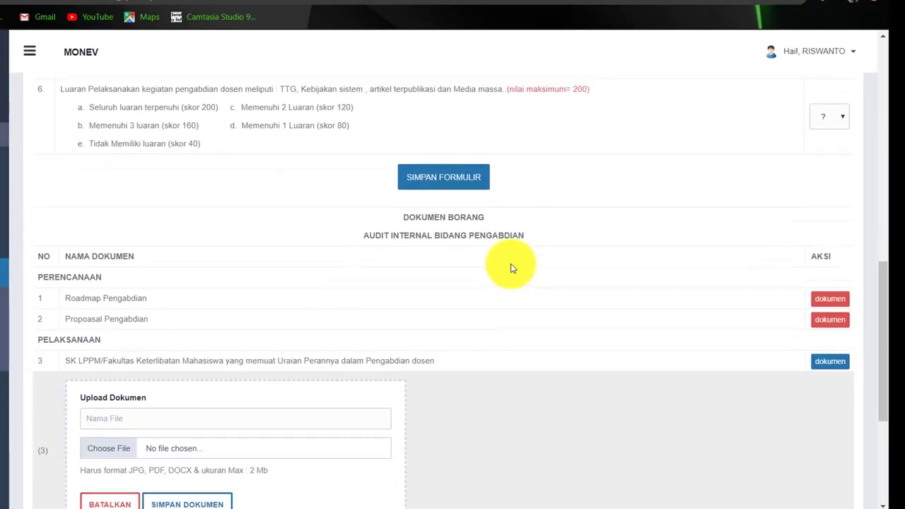
pyautogui.scroll(-2, 513, 268)
pyautogui.click(831, 226)
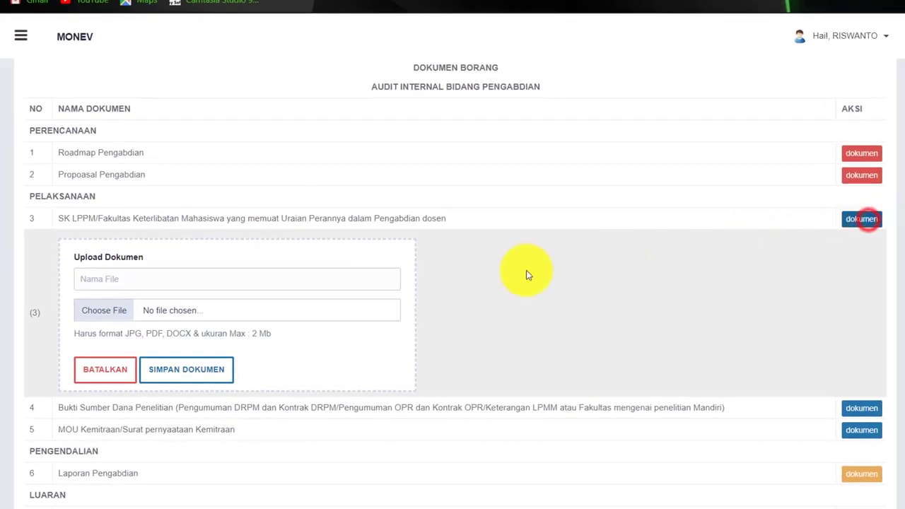
pyautogui.scroll(-2, 541, 289)
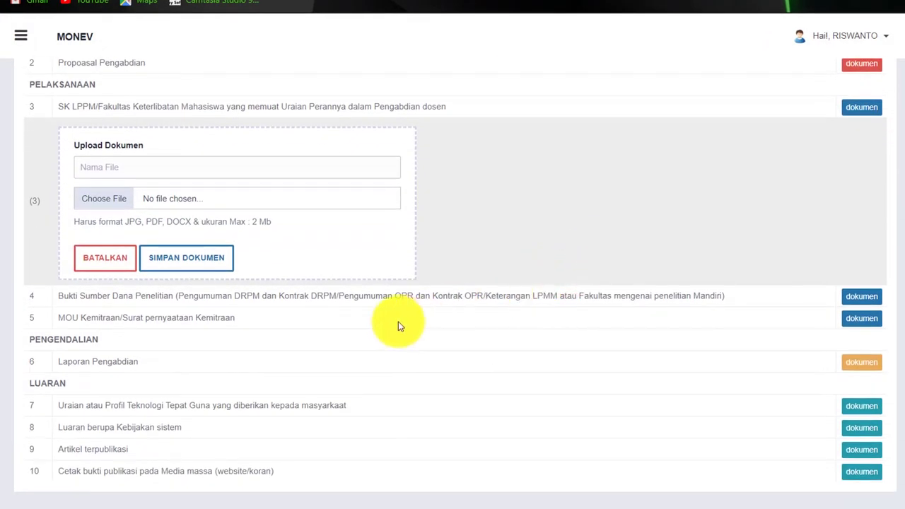
pyautogui.click(862, 362)
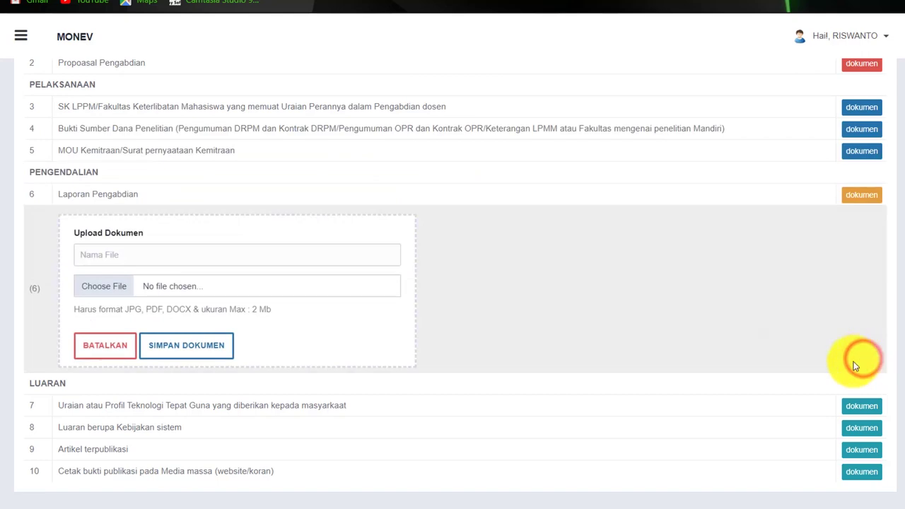
pyautogui.moveTo(142, 196); pyautogui.dragTo(54, 203)
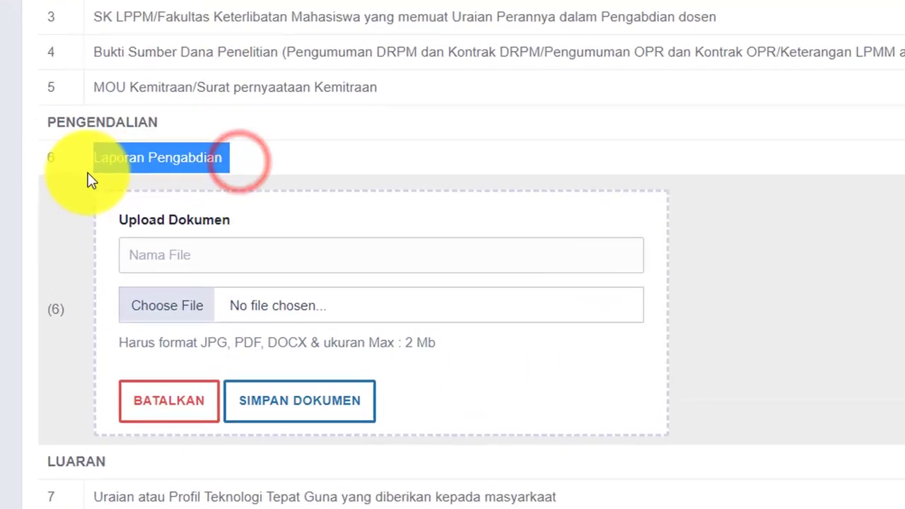
# Name the file for EPAN document 6 with the copied title Laporan Pengabdian followed by the lecturer's name
pyautogui.rightClick(96, 167)
pyautogui.click(132, 174)
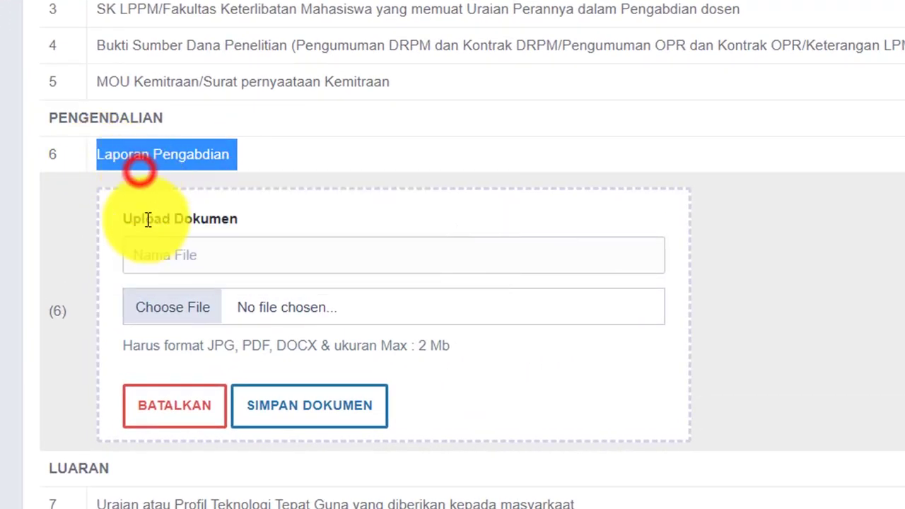
pyautogui.click(142, 255)
pyautogui.rightClick(148, 256)
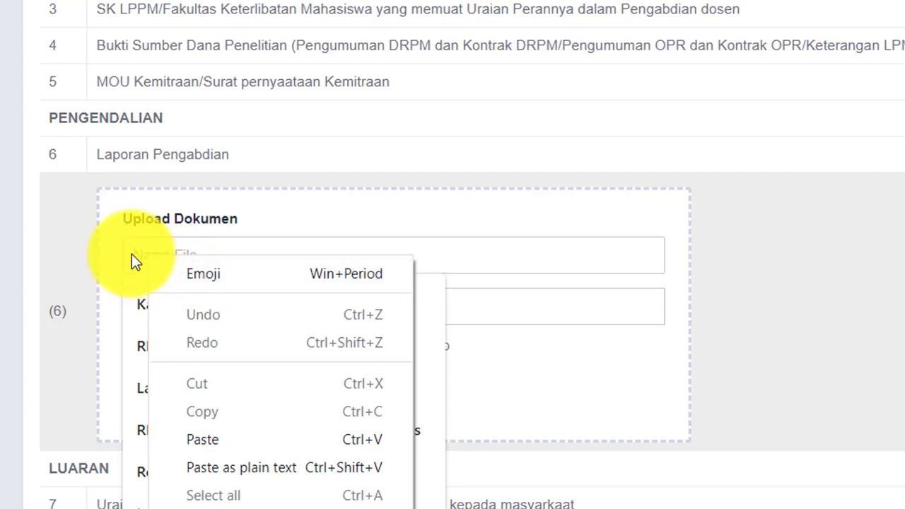
pyautogui.click(214, 443)
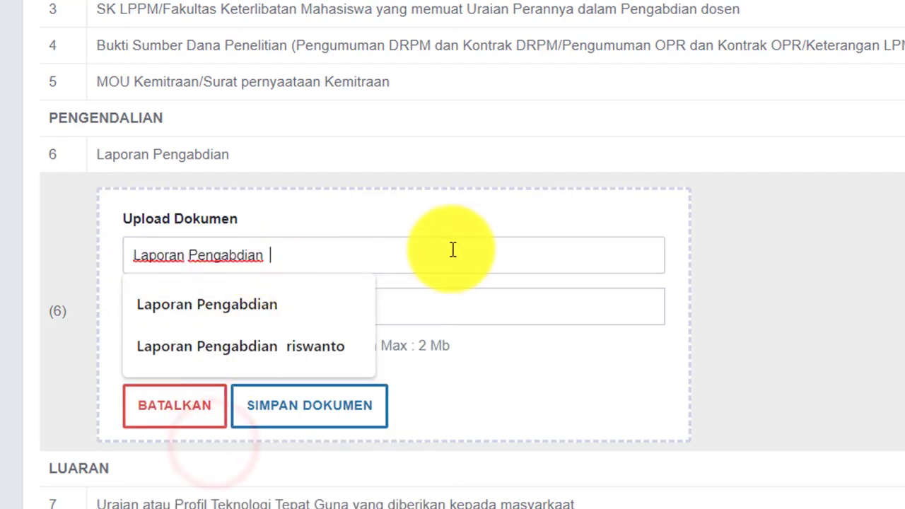
pyautogui.write('risw')
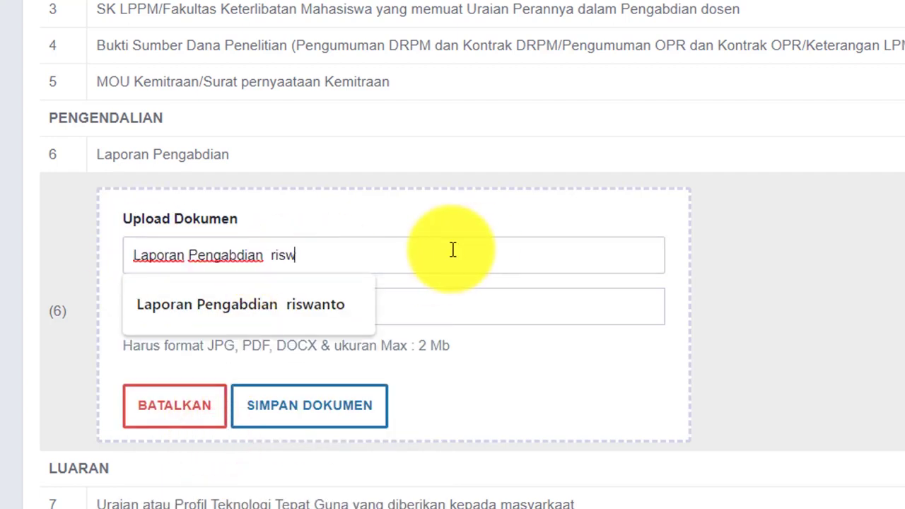
pyautogui.write('anto')
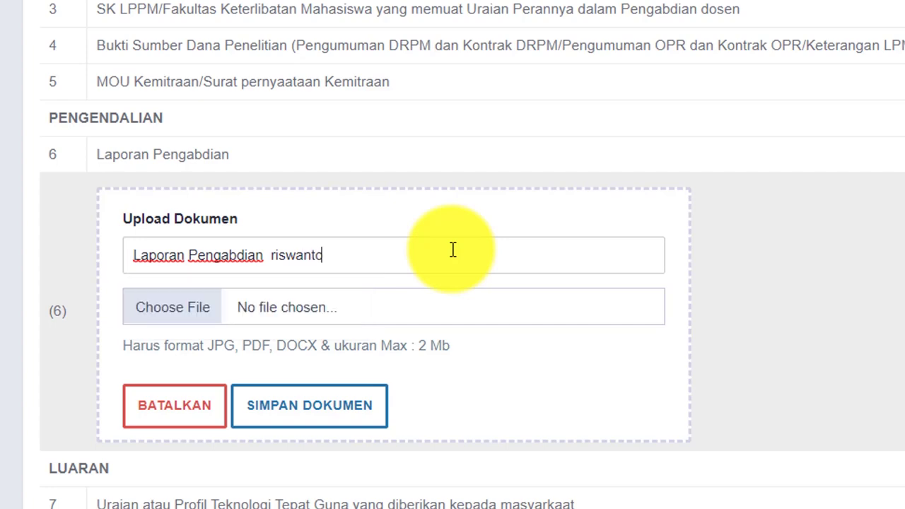
# Attach laporan akhir_compressed.pdf from DATA (D:) > laporan audit semester genap 2019.2020 > Pengabdian to EPAN document 6 and save the document
pyautogui.click(302, 308)
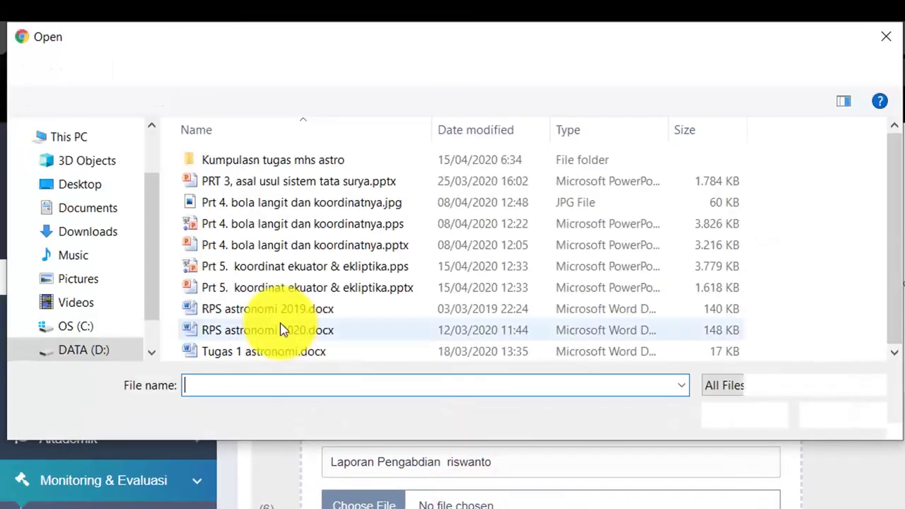
pyautogui.click(104, 347)
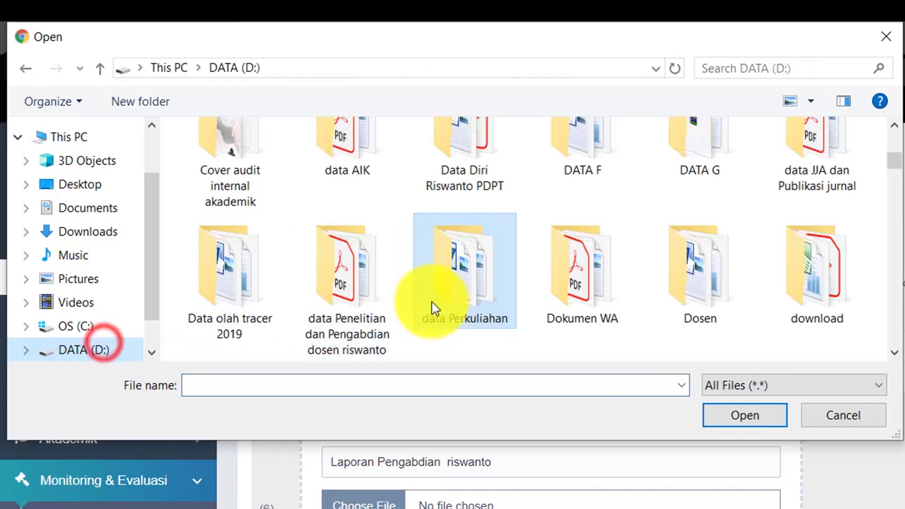
pyautogui.scroll(3, 447, 350)
pyautogui.scroll(-5, 453, 344)
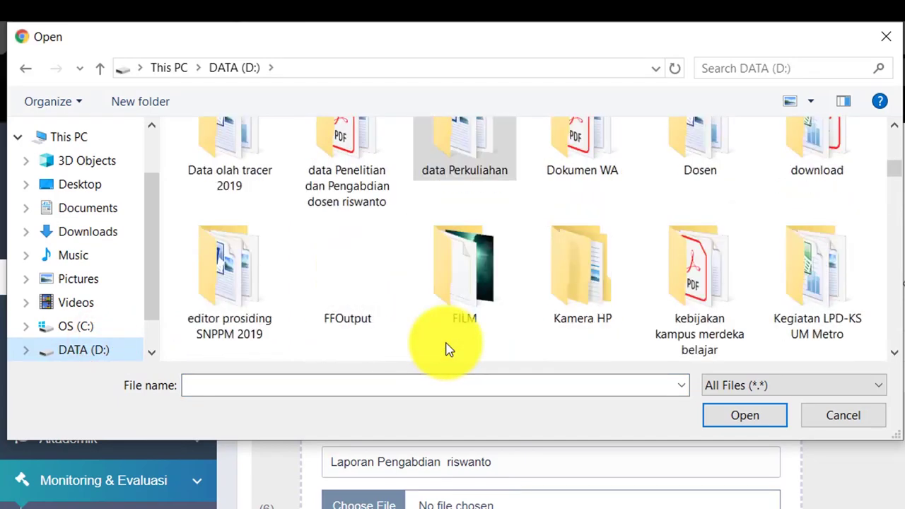
pyautogui.scroll(-3, 461, 334)
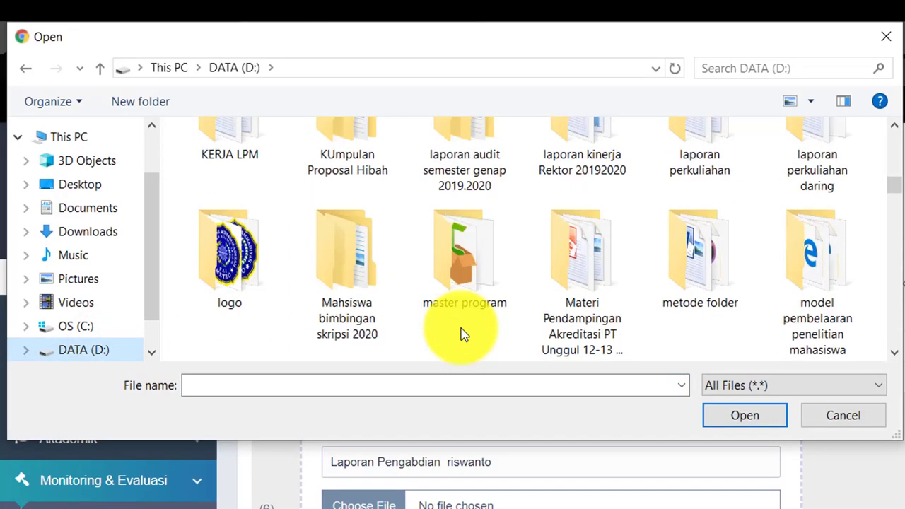
pyautogui.doubleClick(467, 152)
pyautogui.doubleClick(259, 225)
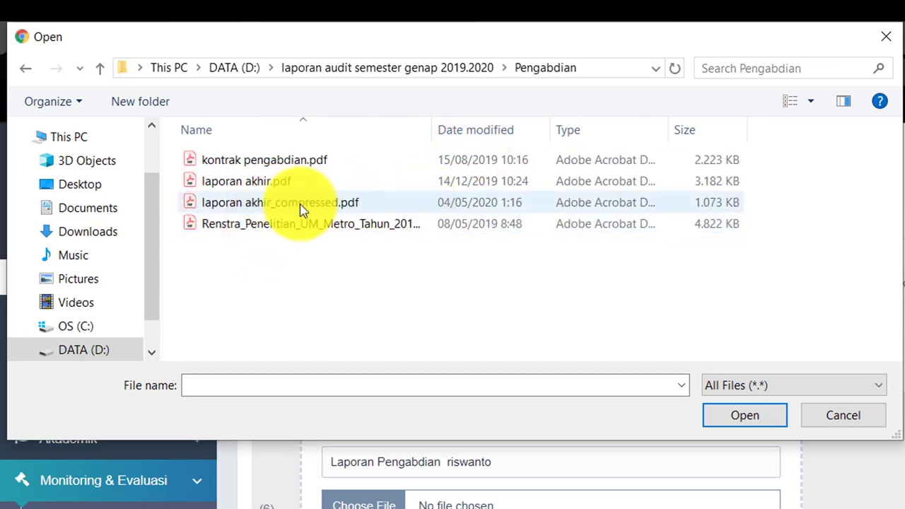
pyautogui.click(308, 204)
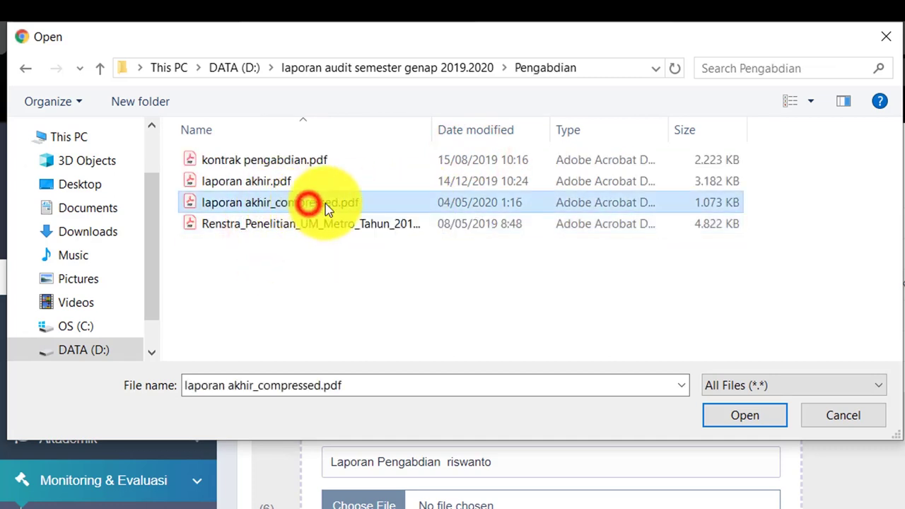
pyautogui.click(721, 422)
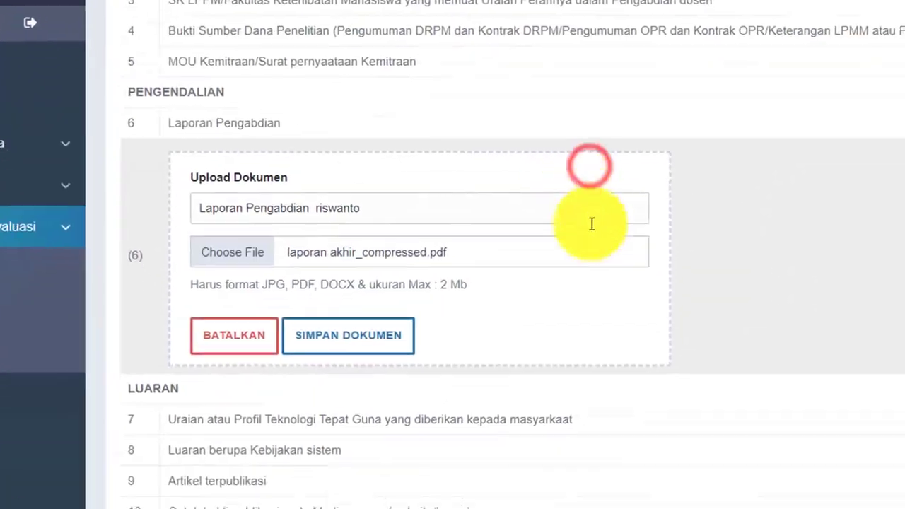
pyautogui.click(330, 324)
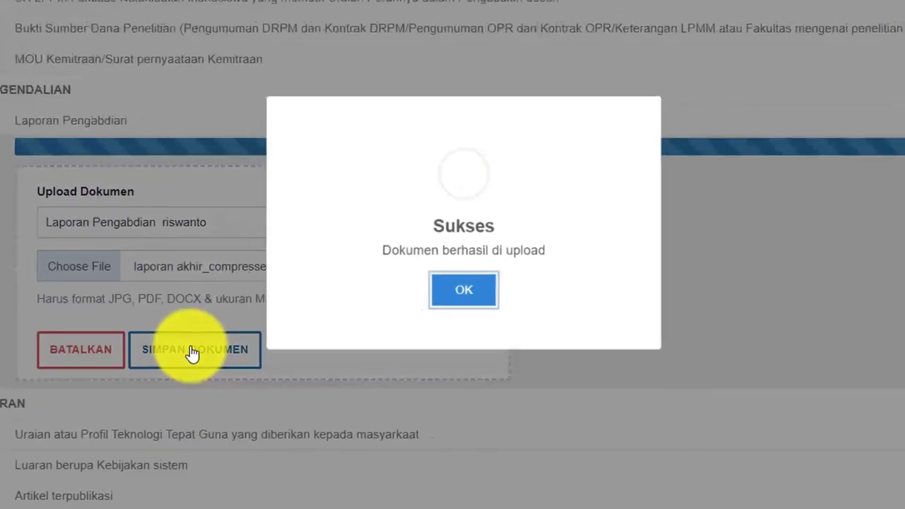
pyautogui.click(450, 293)
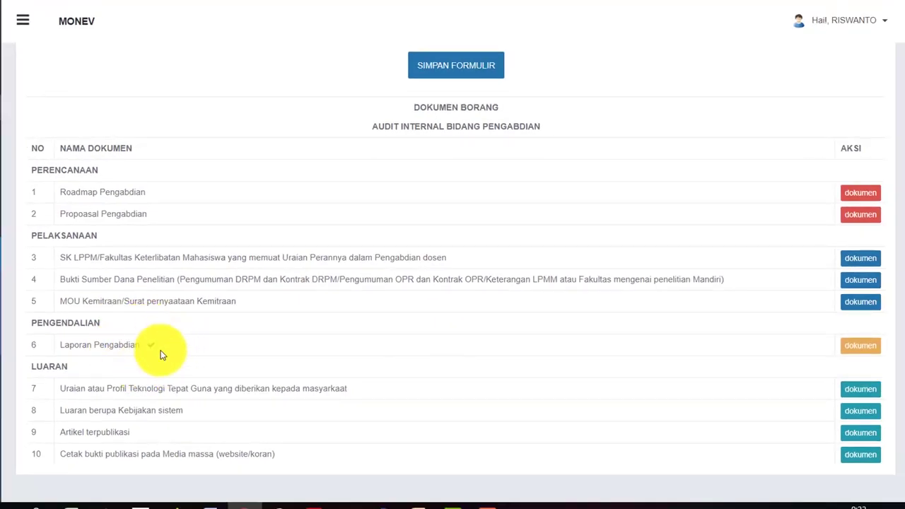
# Save the completed EPAN form and return to the list of EPAN forms
pyautogui.scroll(4, 299, 361)
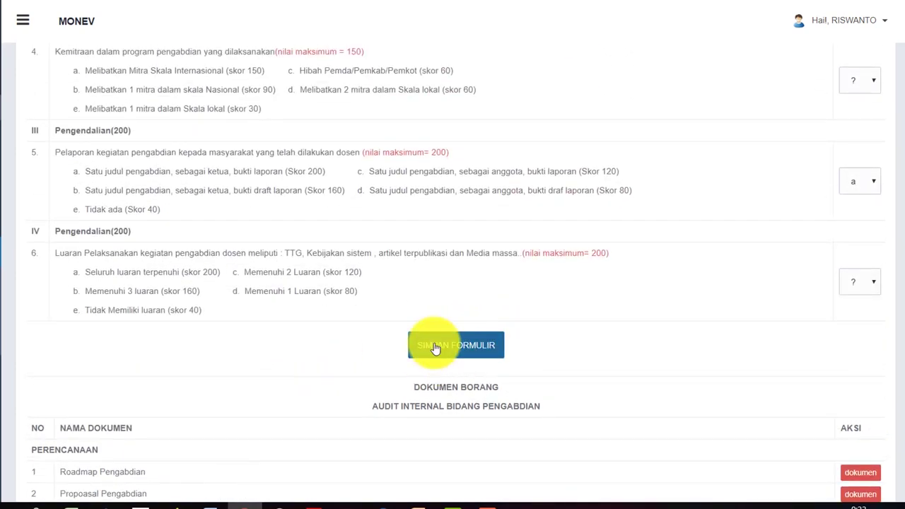
pyautogui.click(435, 345)
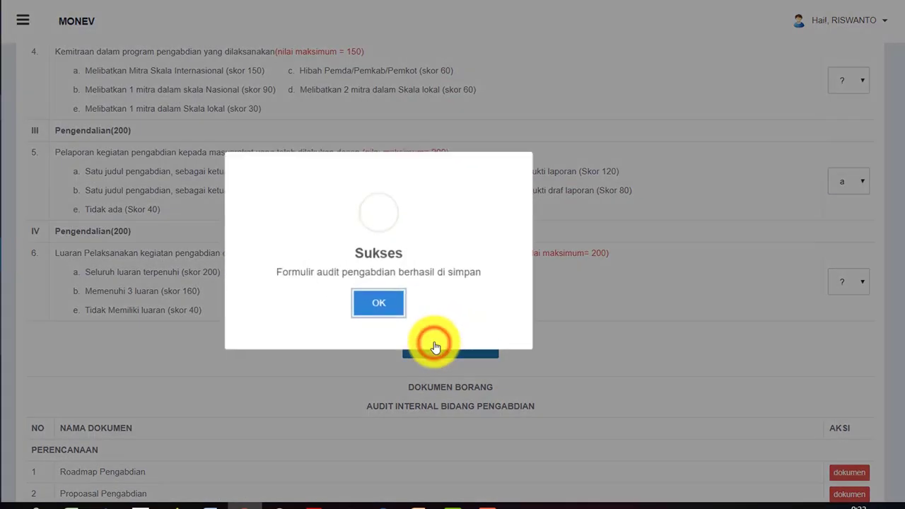
pyautogui.click(375, 302)
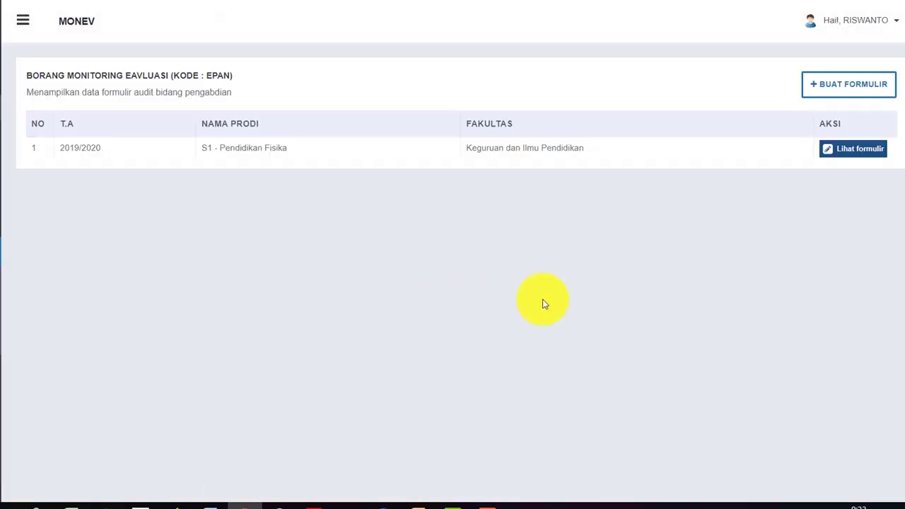
# Open the saved 2019/2020 EPAN form's print version, dismiss the print dialog and review the scores and subtotals
pyautogui.click(854, 150)
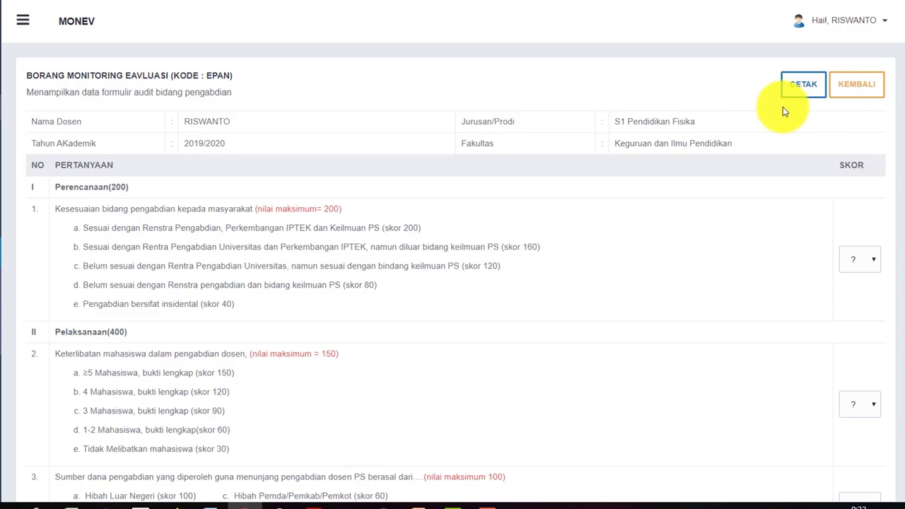
pyautogui.click(801, 95)
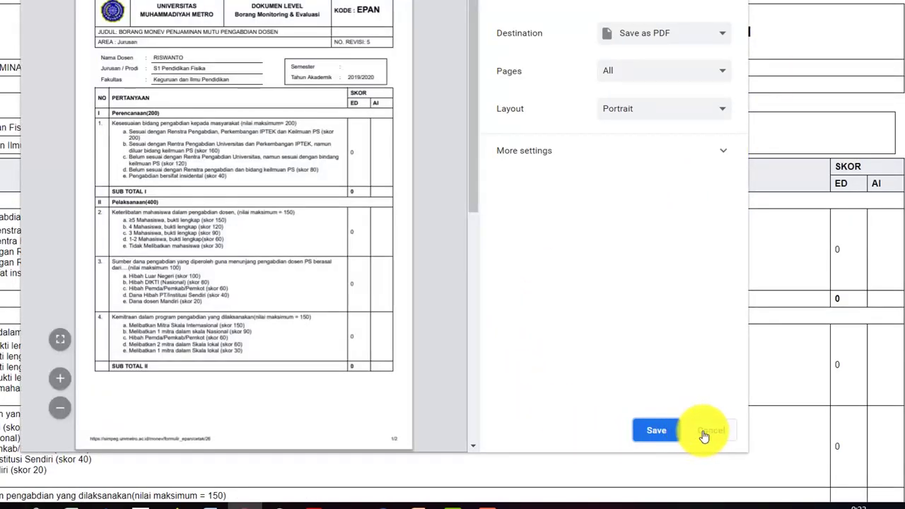
pyautogui.click(701, 429)
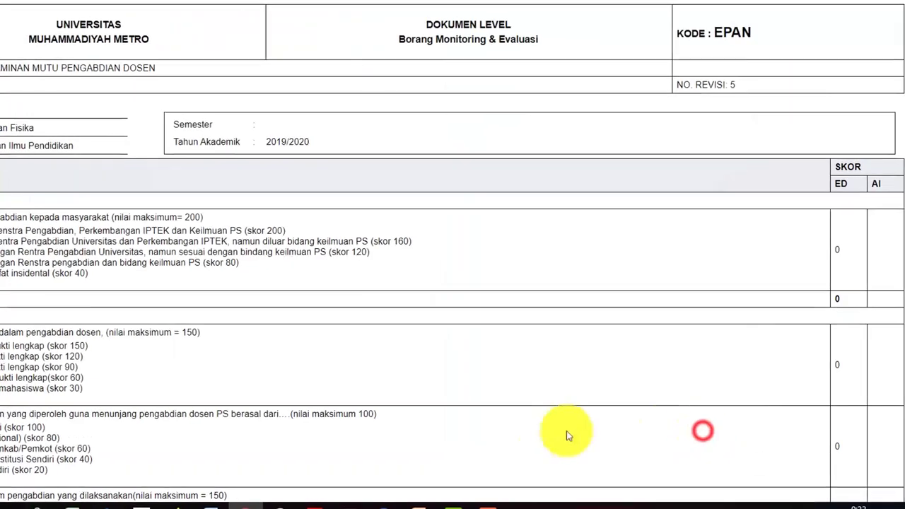
pyautogui.scroll(-3, 559, 423)
pyautogui.scroll(-2, 573, 423)
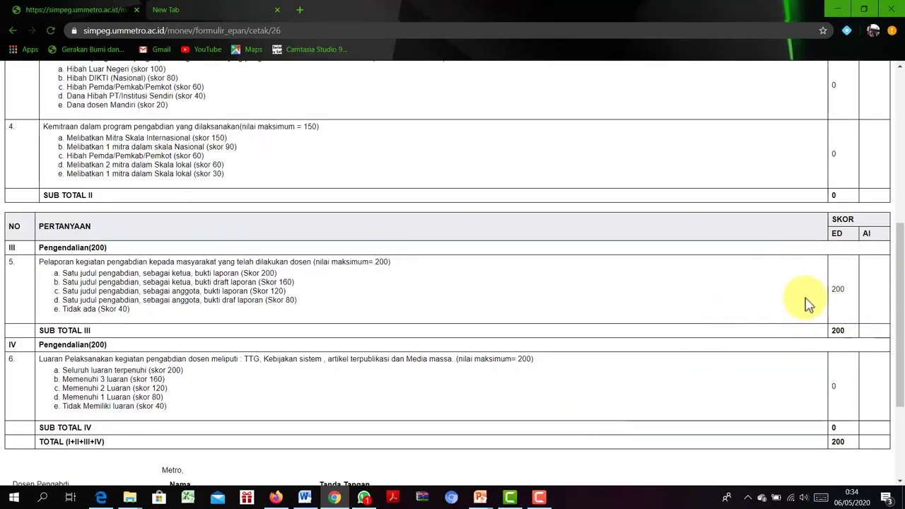
pyautogui.scroll(5, 814, 315)
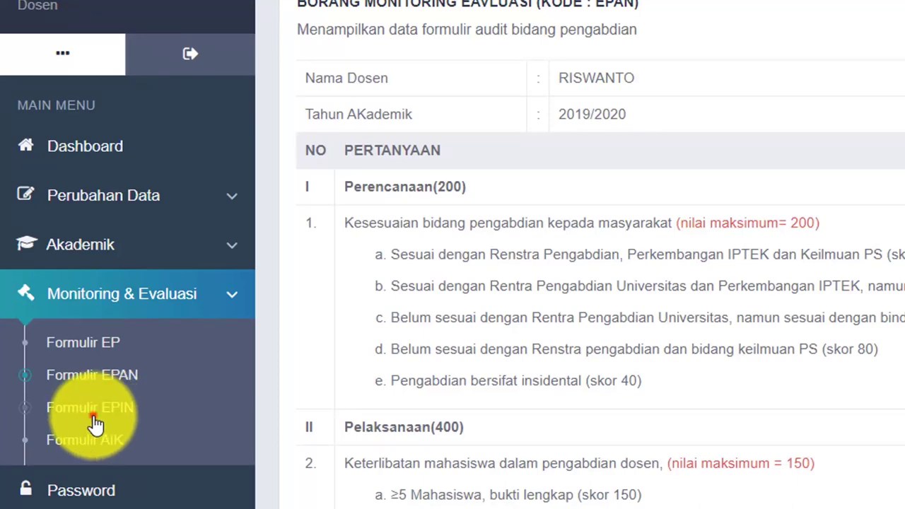
# Create a new EPIN research form and look through its questions from Perencanaan through Luaran
pyautogui.click(94, 418)
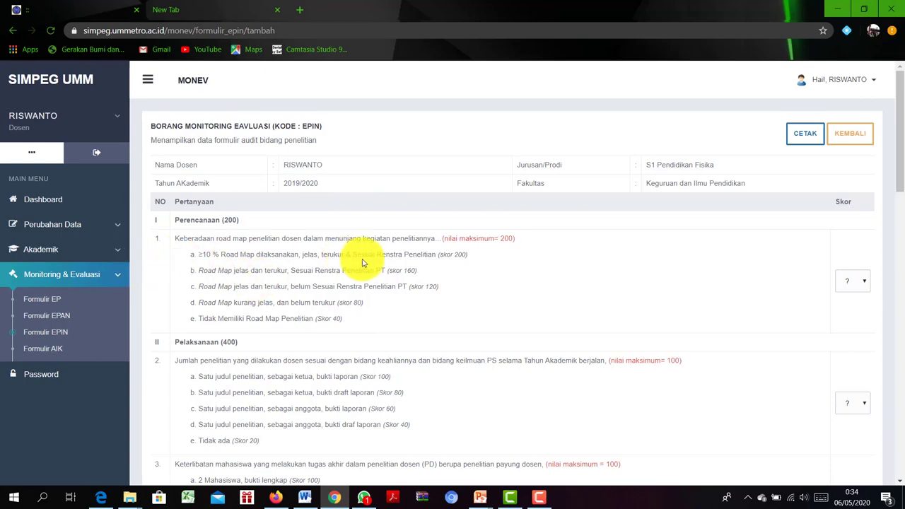
pyautogui.scroll(-2, 208, 384)
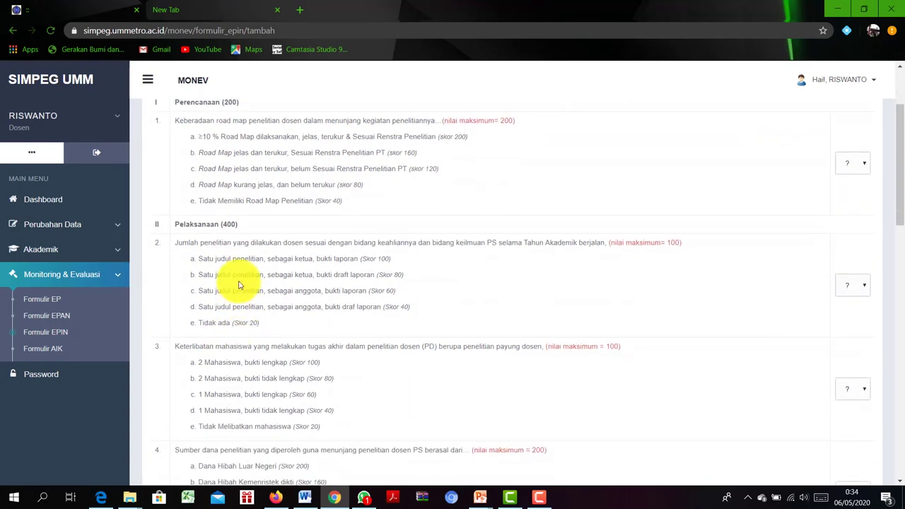
pyautogui.scroll(-3, 240, 285)
pyautogui.scroll(-2, 240, 272)
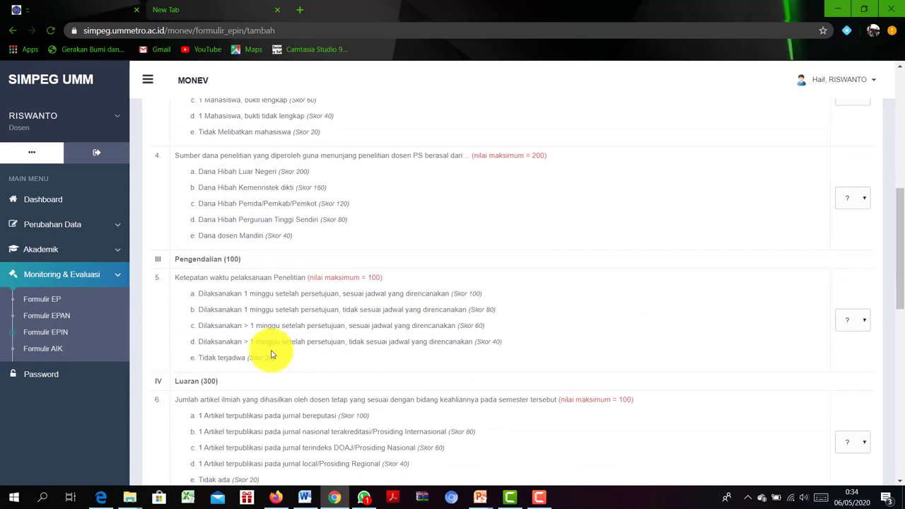
pyautogui.scroll(-3, 269, 354)
pyautogui.scroll(-2, 394, 301)
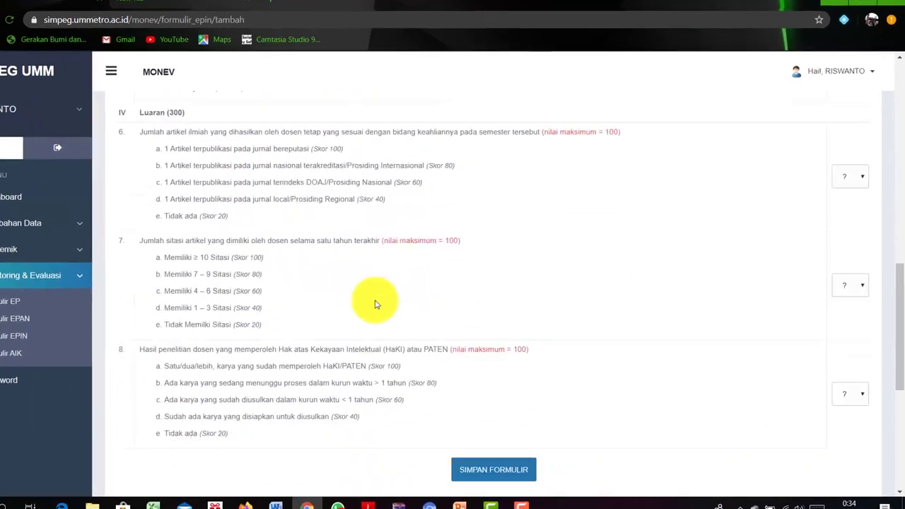
# Set the score for EPIN question 6, Jumlah artikel ilmiah, to c and try to open a supporting document's upload area
pyautogui.scroll(1, 394, 304)
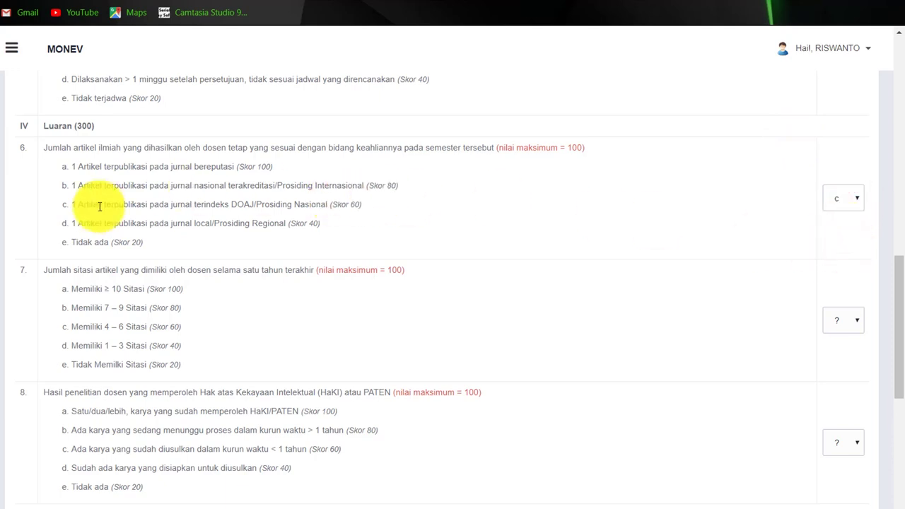
pyautogui.scroll(-5, 234, 242)
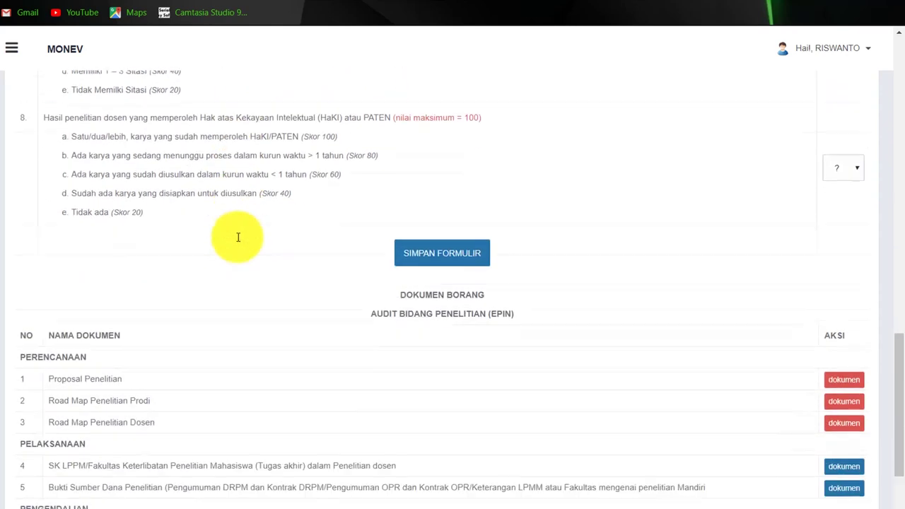
pyautogui.scroll(-1, 248, 242)
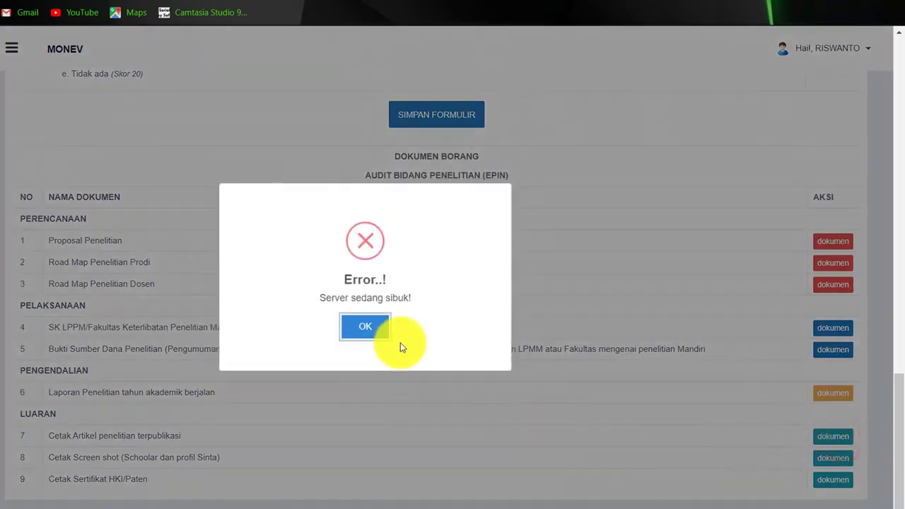
pyautogui.click(375, 325)
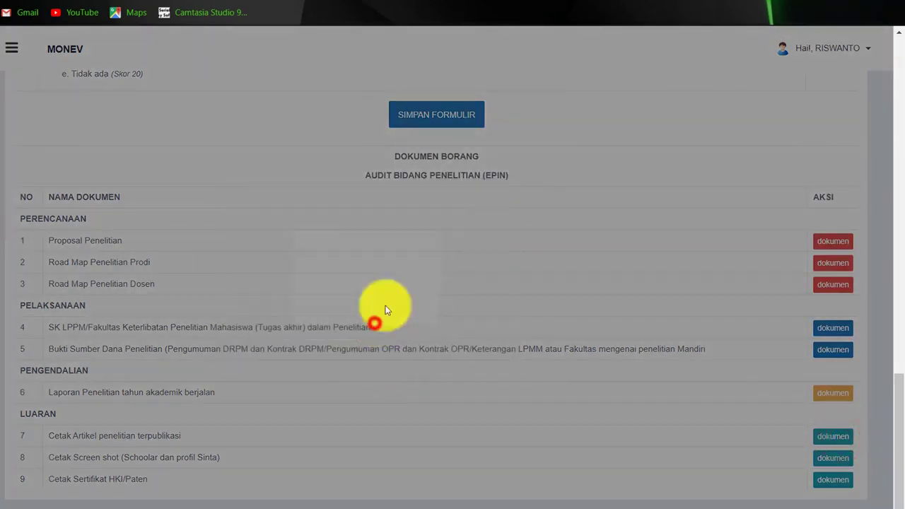
# Save the EPIN form and return to the list of EPIN forms
pyautogui.click(312, 126)
pyautogui.click(438, 121)
pyautogui.click(364, 324)
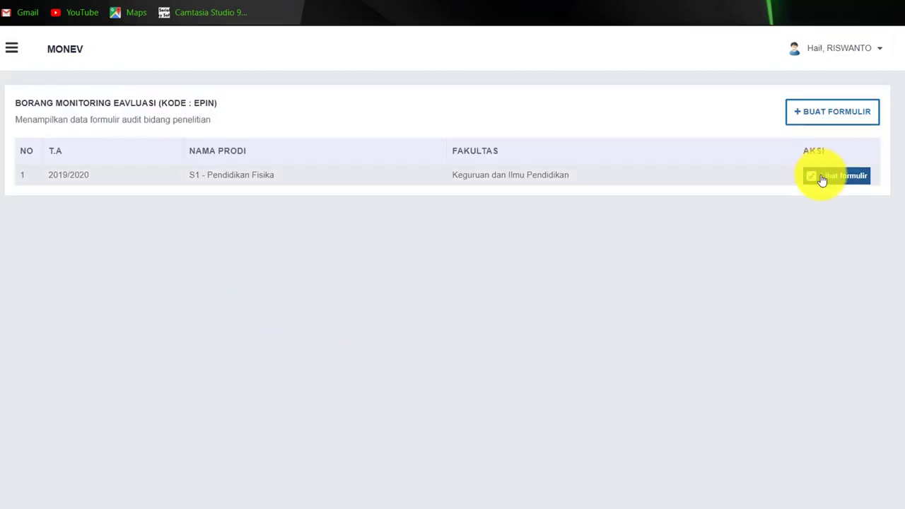
# Reopen the saved 2019/2020 EPIN form and open the upload area for document 7, Cetak Artikel penelitian terpublikasi
pyautogui.scroll(-7, 616, 279)
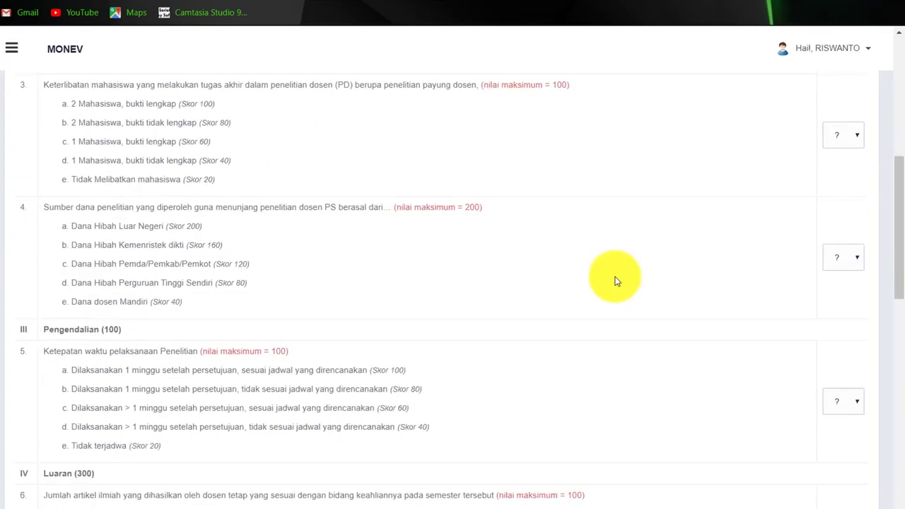
pyautogui.scroll(-5, 615, 282)
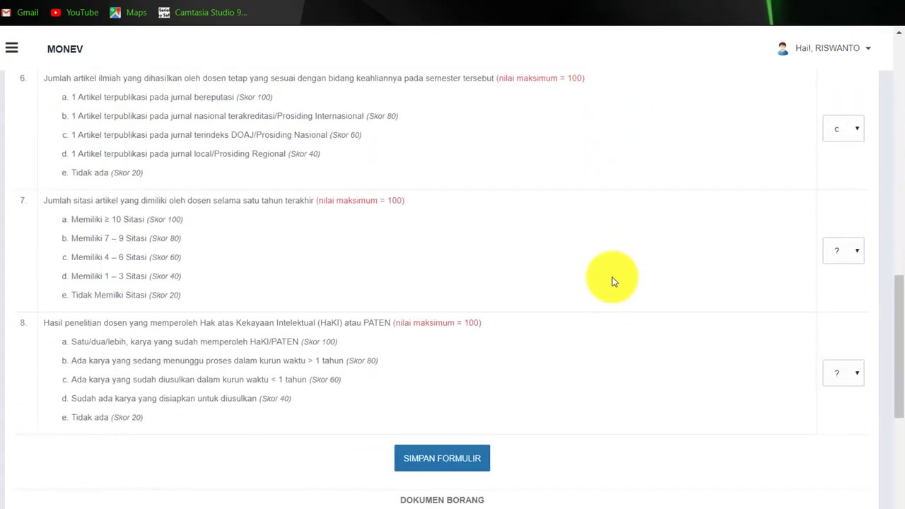
pyautogui.scroll(3, 613, 280)
pyautogui.scroll(-8, 640, 276)
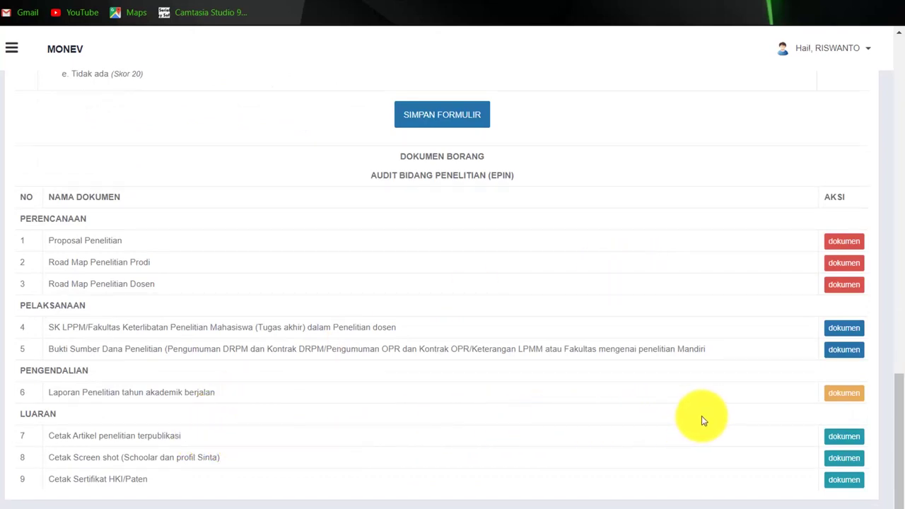
pyautogui.click(841, 436)
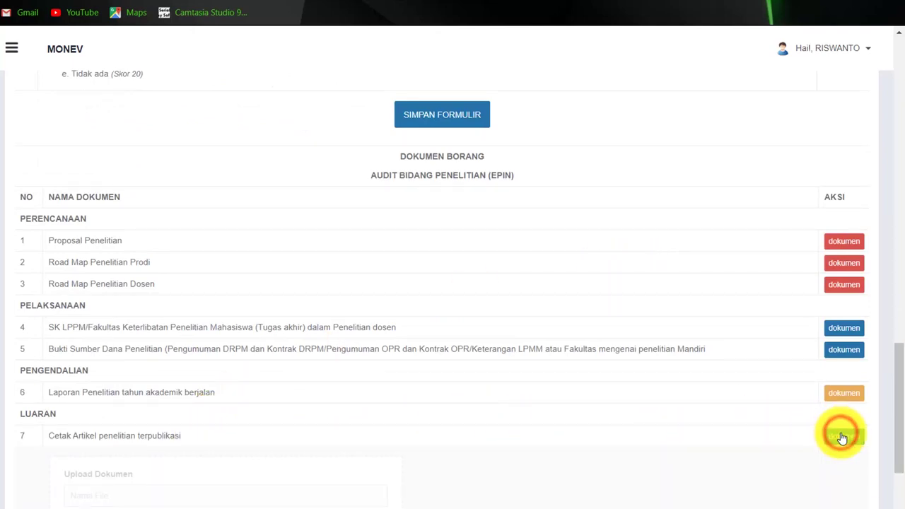
# Name the upload for document 7, Cetak Artikel penelitian terpublikasi, as "artikel" followed by the lecturer's name
pyautogui.scroll(-3, 416, 402)
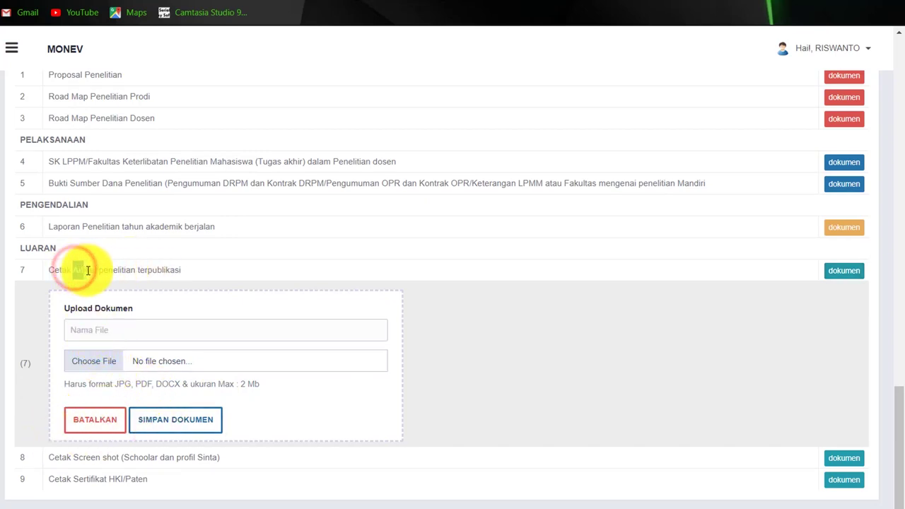
pyautogui.click(97, 334)
pyautogui.write('artikel riswanto')
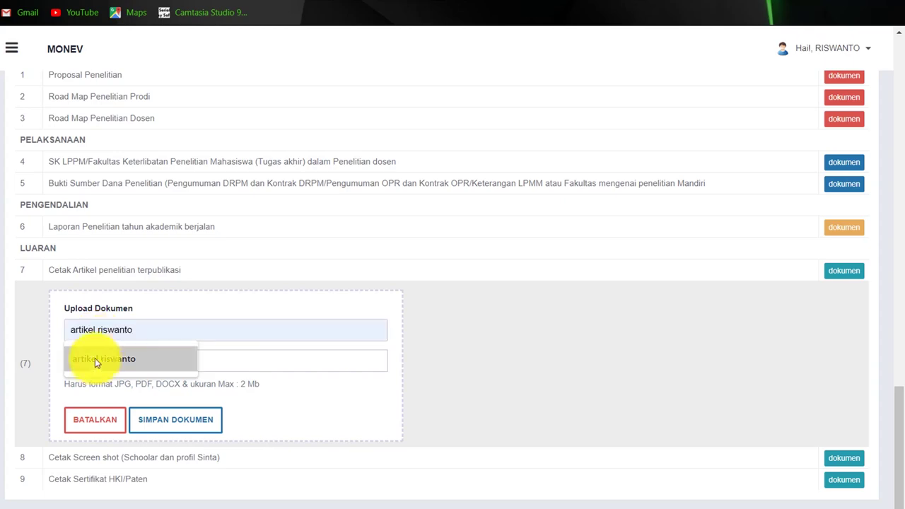
pyautogui.click(95, 359)
# Attach the "terbit mandiri jurnal JPF" PDF from the Penelitian folder to document 7 and save the document
pyautogui.click(167, 365)
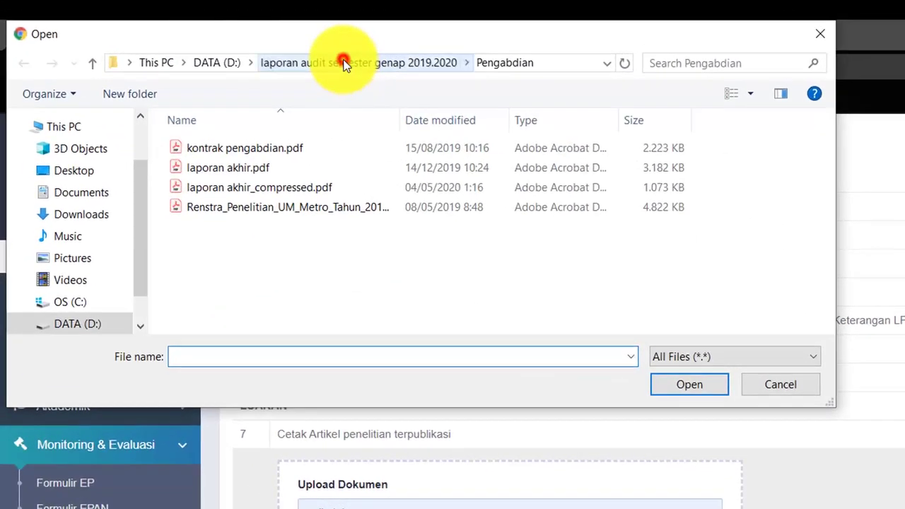
pyautogui.click(344, 61)
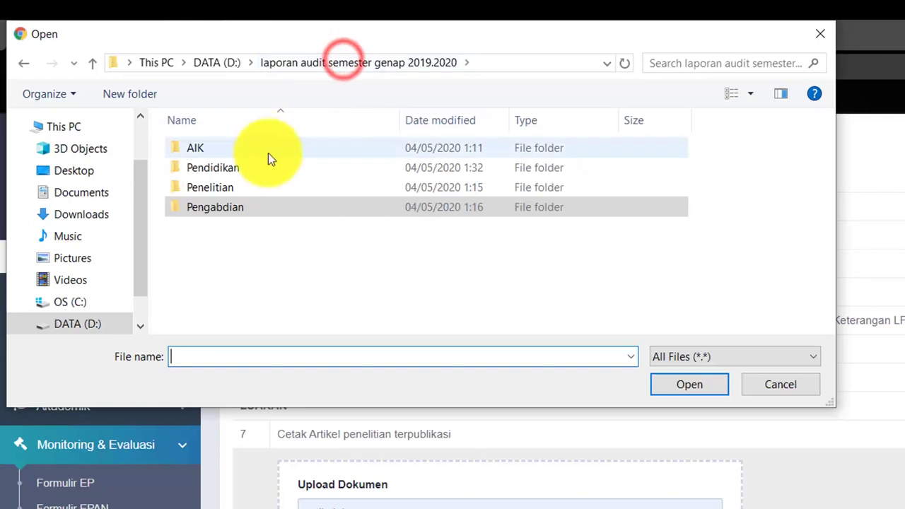
pyautogui.doubleClick(223, 188)
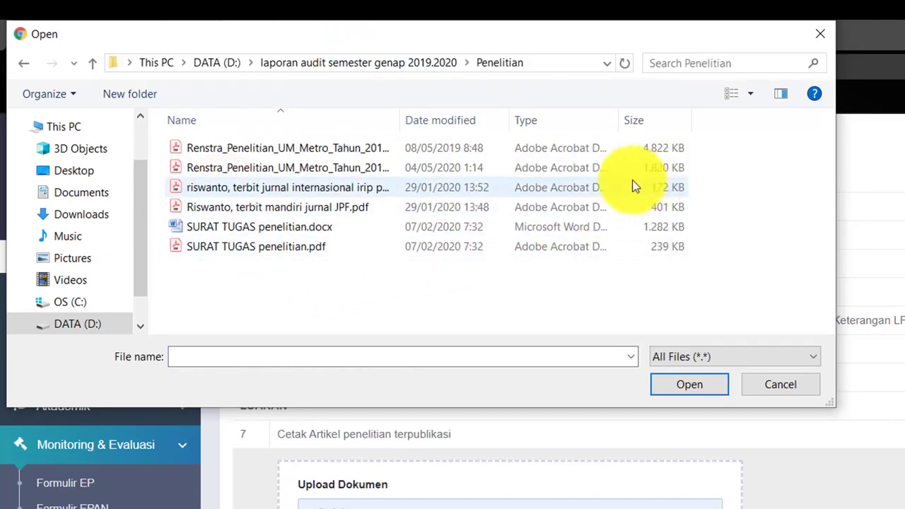
pyautogui.click(323, 208)
pyautogui.click(689, 388)
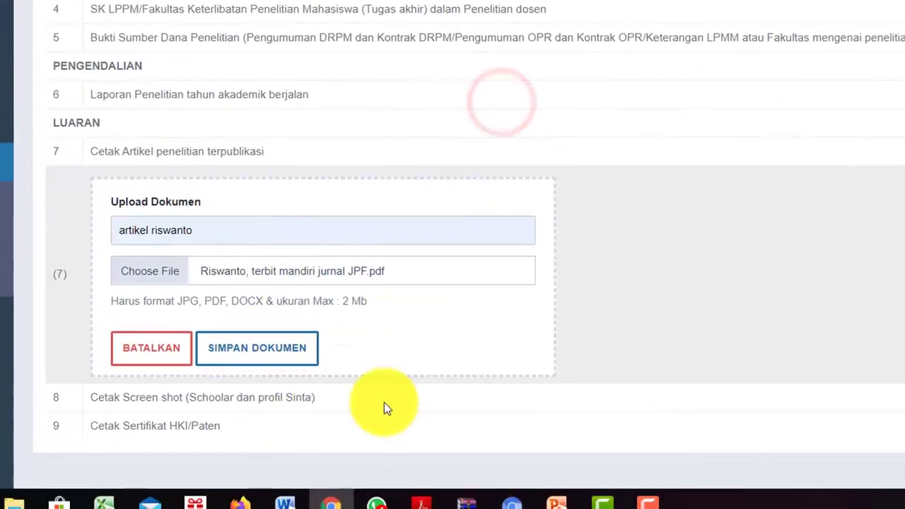
pyautogui.click(253, 352)
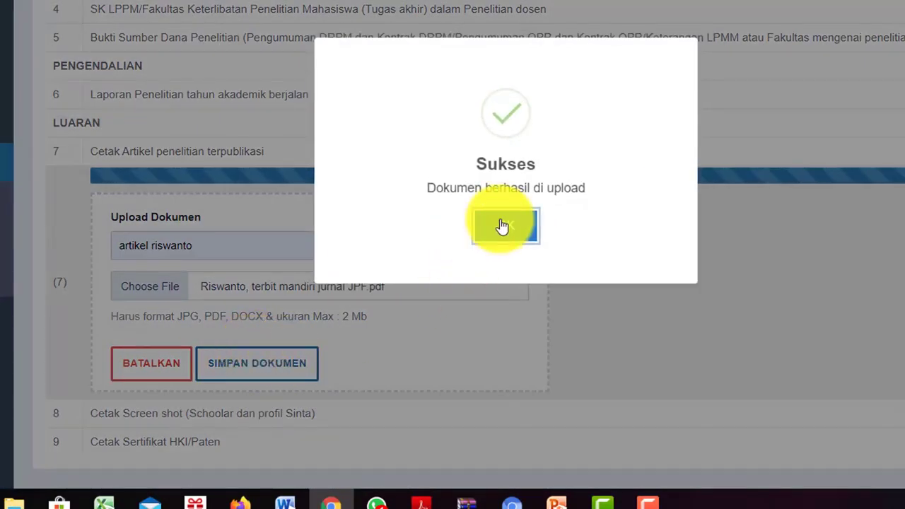
pyautogui.click(502, 222)
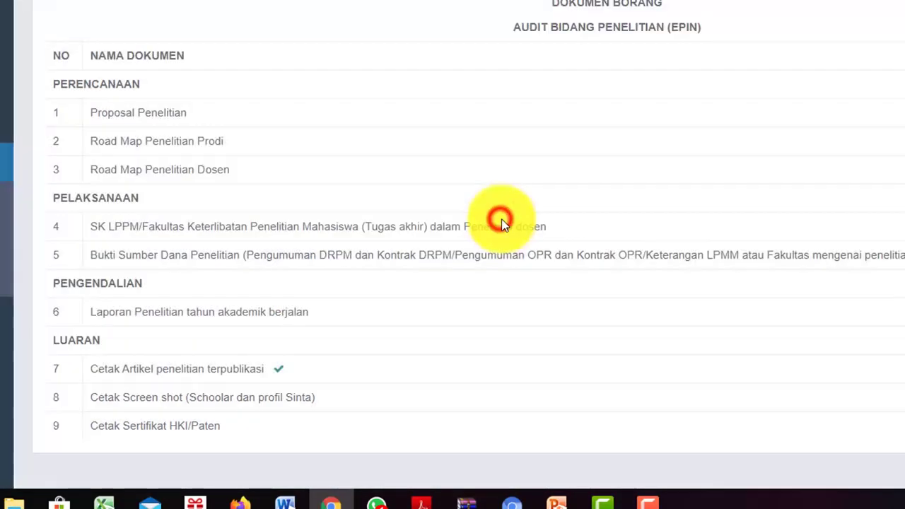
# Open the EPIN form's print version without printing it and review its scores, totals and signature section
pyautogui.scroll(10, 613, 279)
pyautogui.scroll(-4, 614, 279)
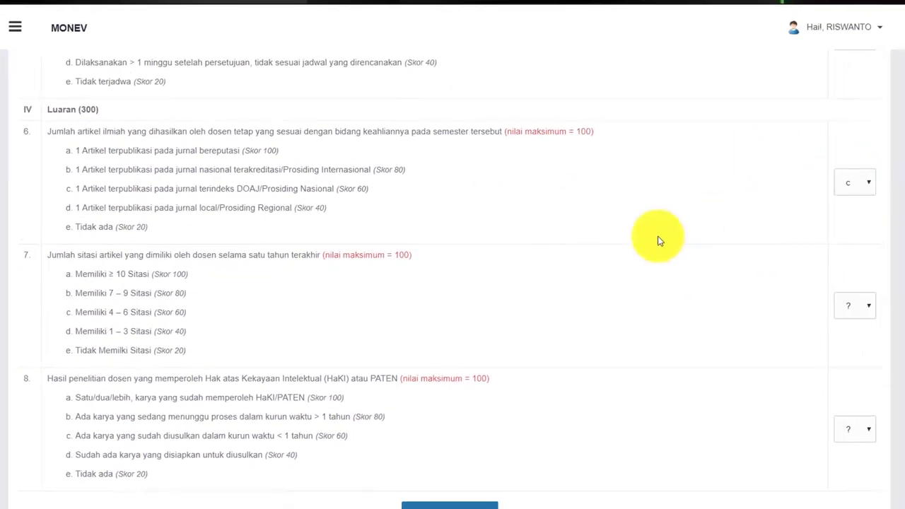
pyautogui.scroll(15, 665, 237)
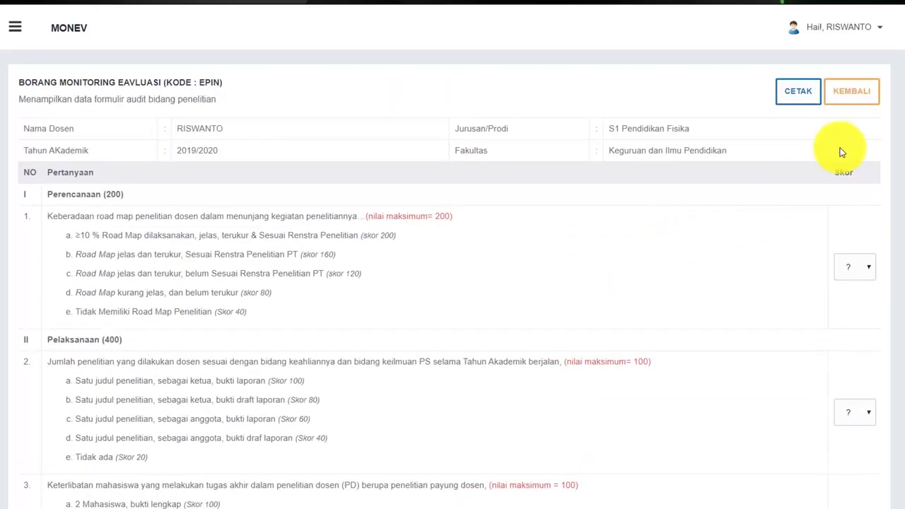
pyautogui.click(801, 92)
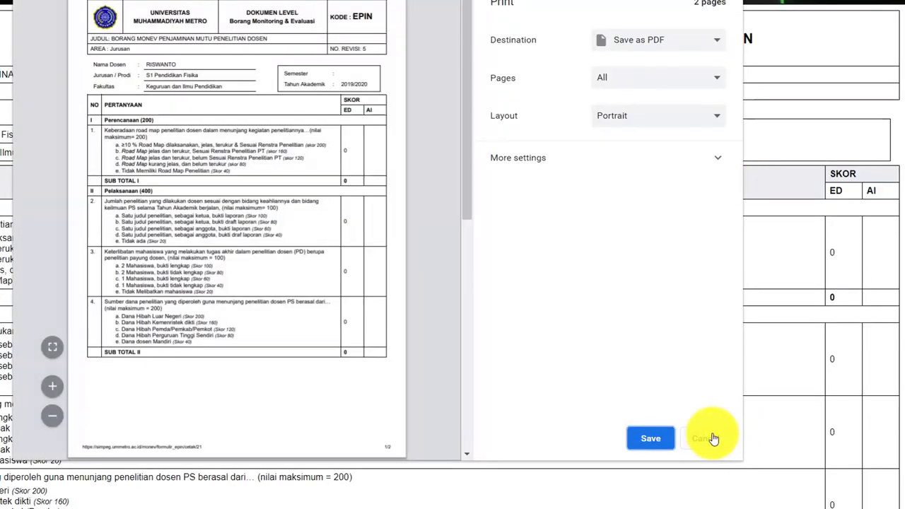
pyautogui.click(712, 439)
pyautogui.scroll(-10, 637, 396)
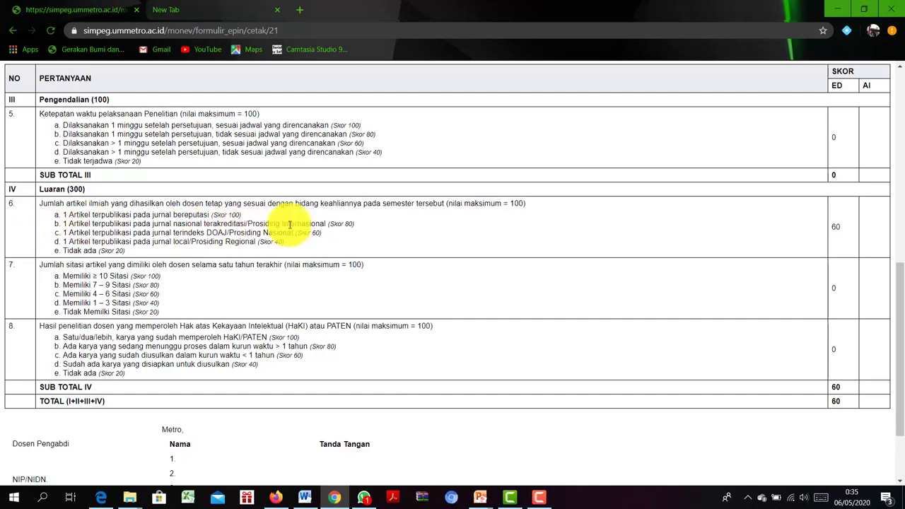
pyautogui.scroll(-3, 372, 252)
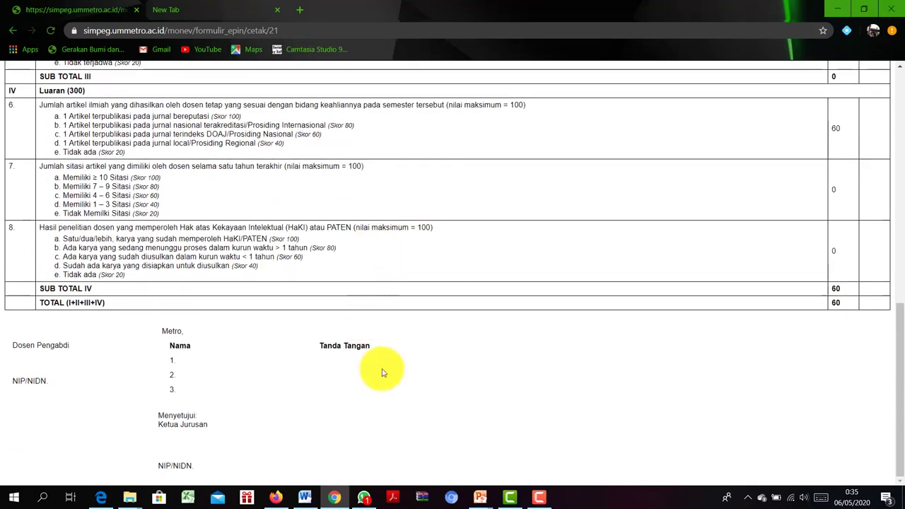
pyautogui.scroll(10, 379, 364)
# Look through the new AIK form's seven questions and its list of supporting documents
pyautogui.scroll(1, 375, 361)
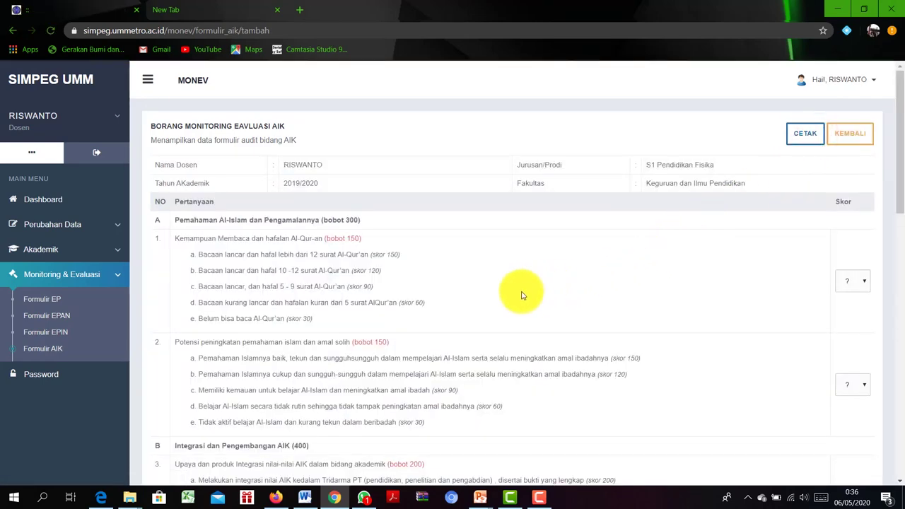
pyautogui.scroll(-9, 280, 357)
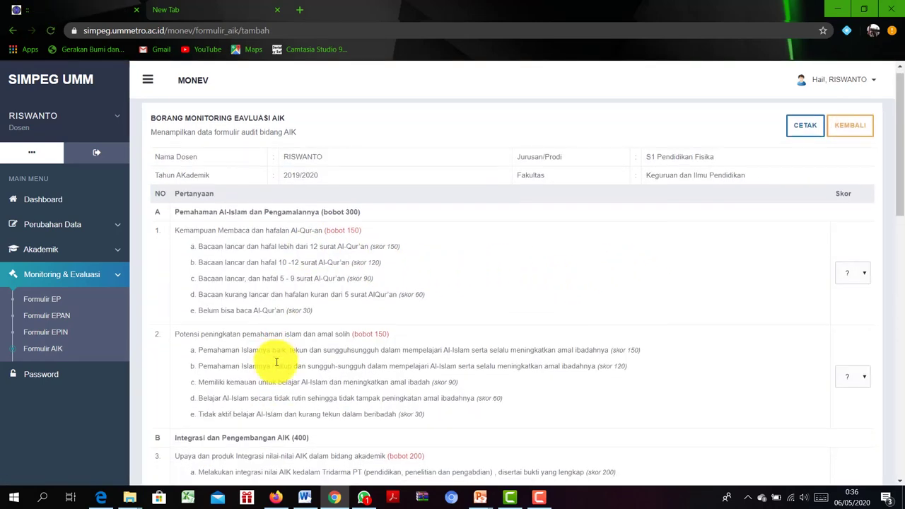
pyautogui.scroll(-2, 283, 356)
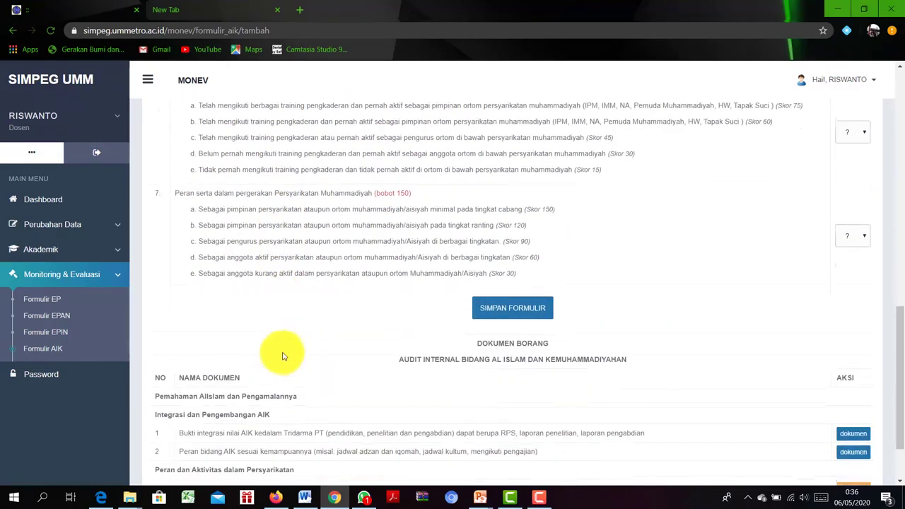
pyautogui.scroll(4, 307, 344)
pyautogui.scroll(6, 317, 338)
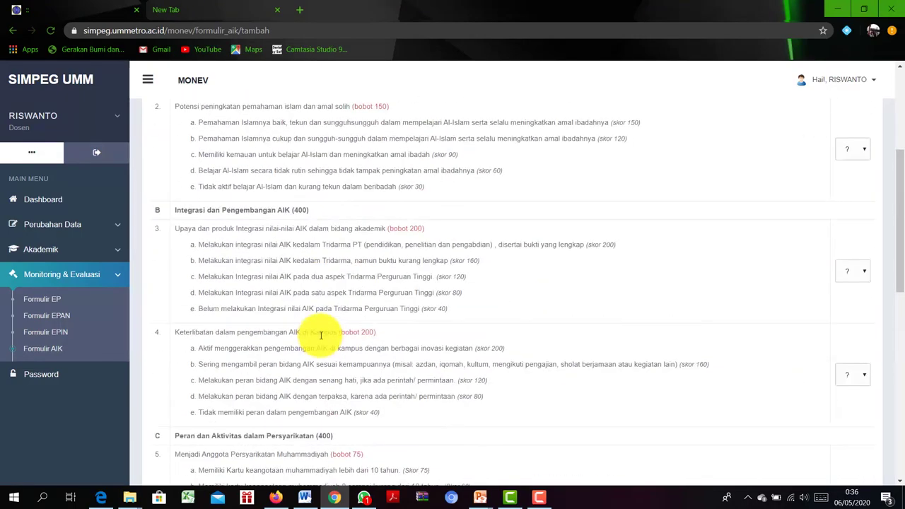
pyautogui.scroll(-3, 322, 335)
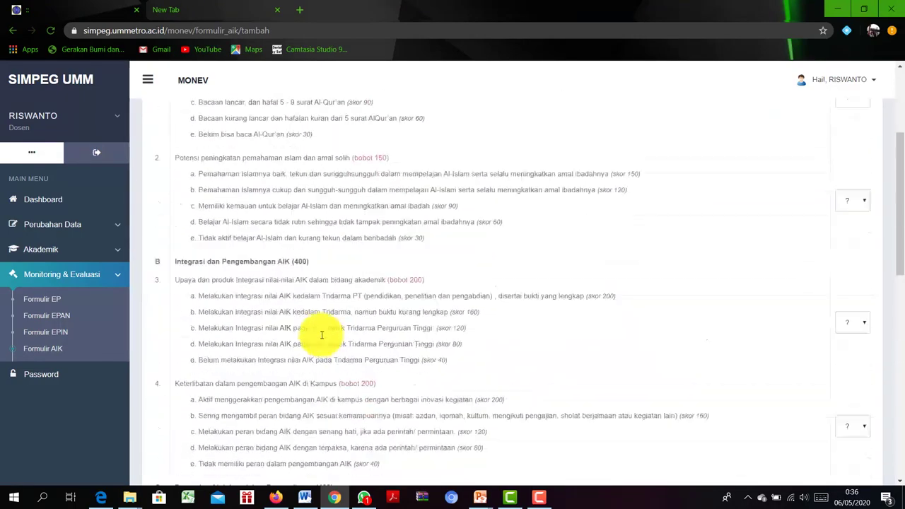
pyautogui.scroll(4, 319, 338)
pyautogui.scroll(-10, 351, 323)
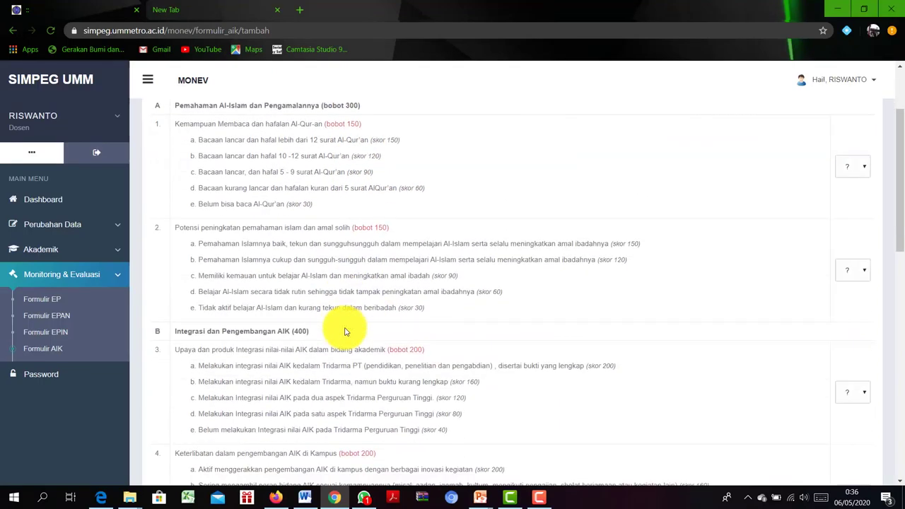
pyautogui.scroll(-2, 345, 325)
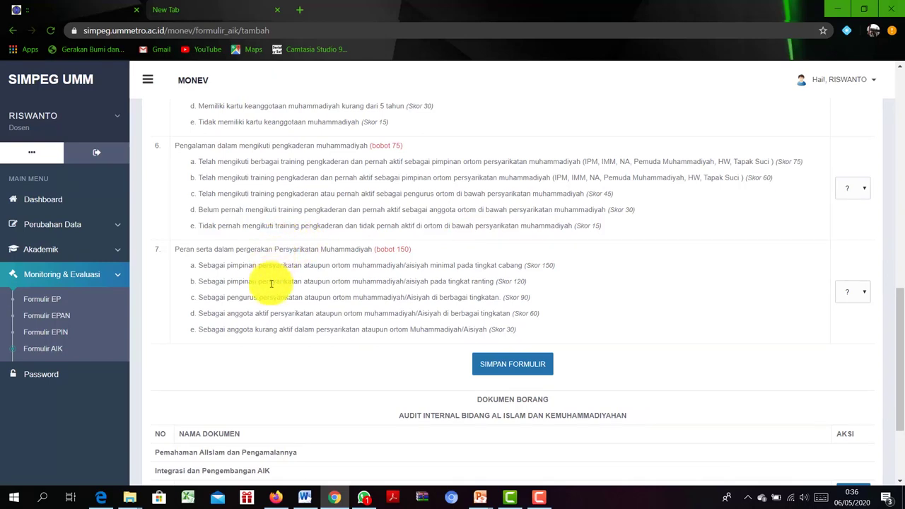
# Set the score for AIK question 6, Pengalaman dalam mengikuti pengkaderan muhammadiyah, to b and save the form
pyautogui.click(855, 189)
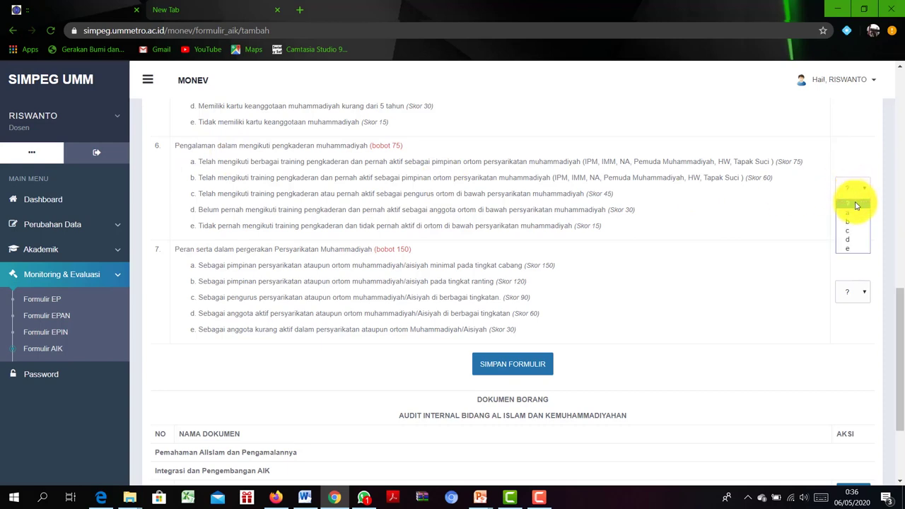
pyautogui.click(856, 225)
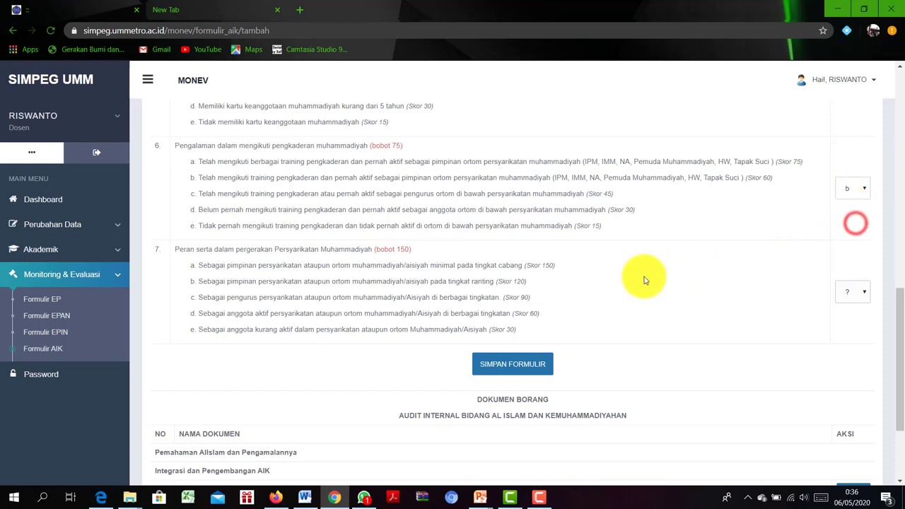
pyautogui.scroll(-2, 642, 277)
pyautogui.click(515, 232)
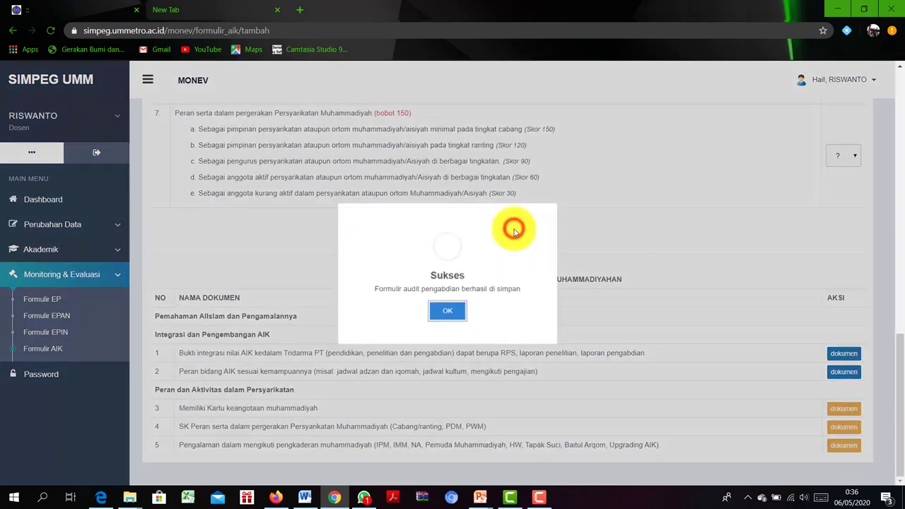
pyautogui.click(433, 319)
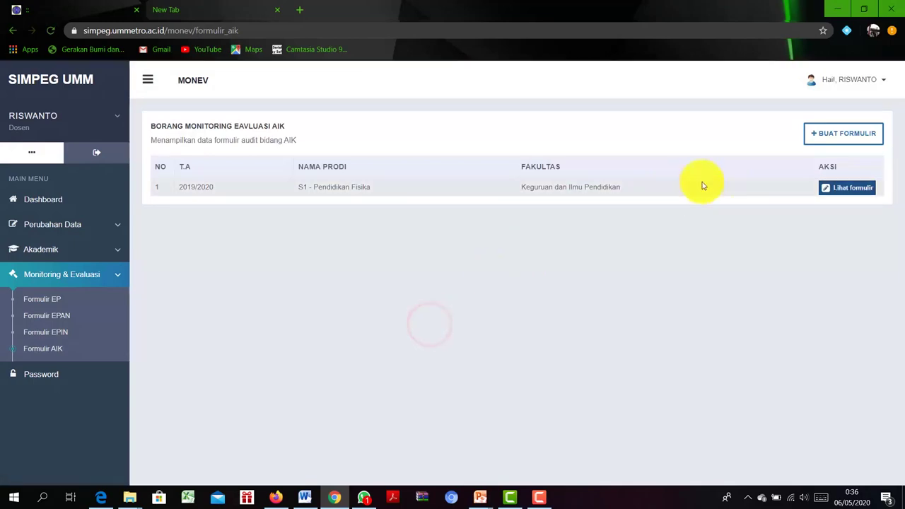
# Reopen the saved 2019/2020 AIK form and open the upload area for document 5, Pengalaman dalam mengikuti pengkaderan muhammadiyah
pyautogui.click(836, 186)
pyautogui.scroll(-13, 609, 301)
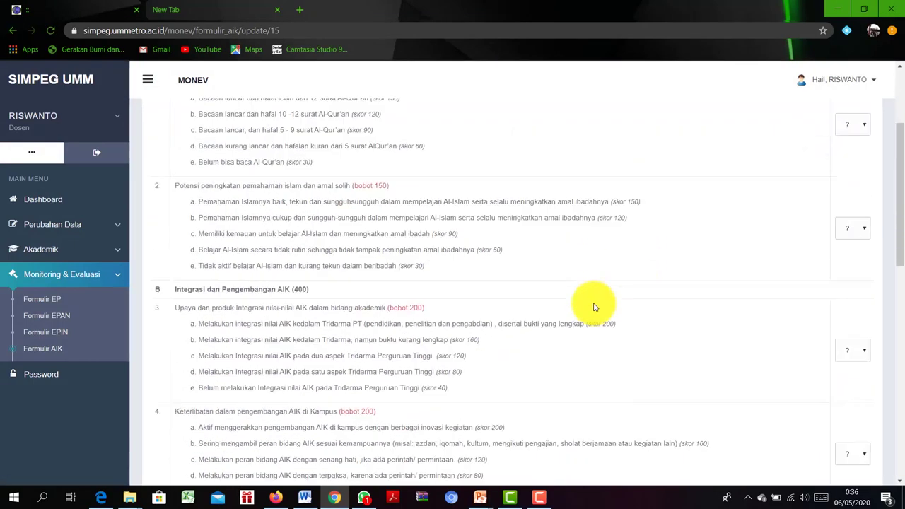
pyautogui.scroll(-2, 590, 304)
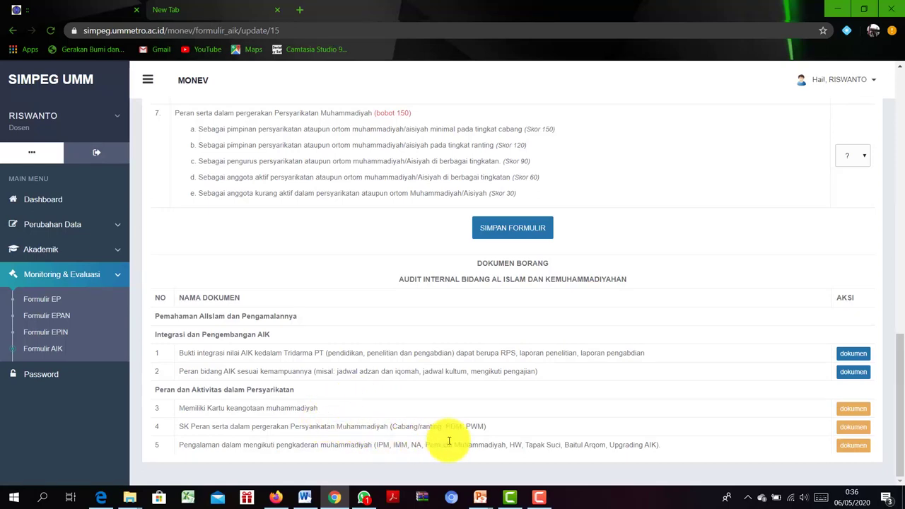
pyautogui.click(856, 446)
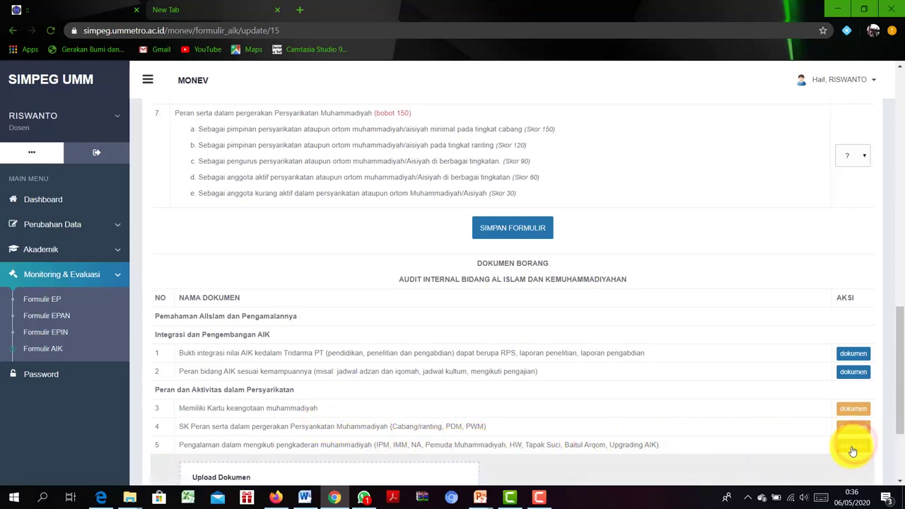
pyautogui.scroll(-2, 667, 390)
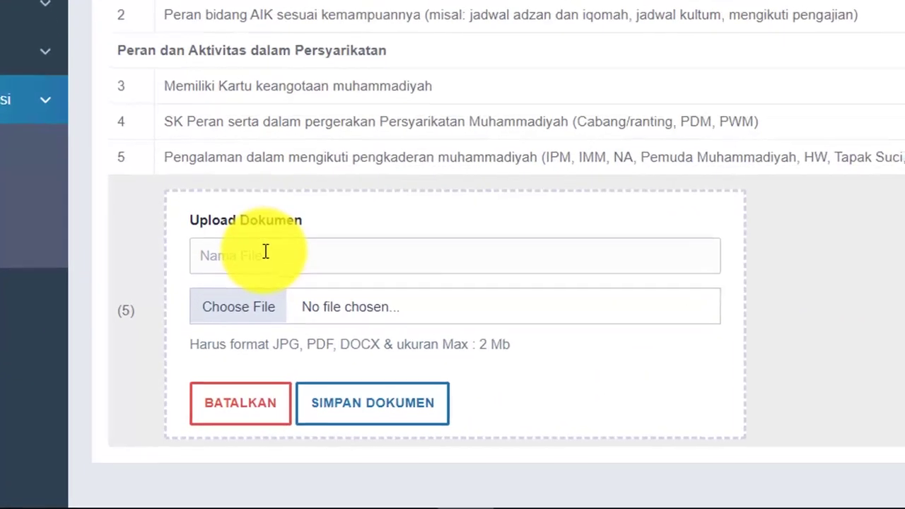
# Name document 5's upload "baitul arqom" plus the lecturer's name and choose pelatihan baitul arqom.pdf from the AIK folder
pyautogui.click(265, 252)
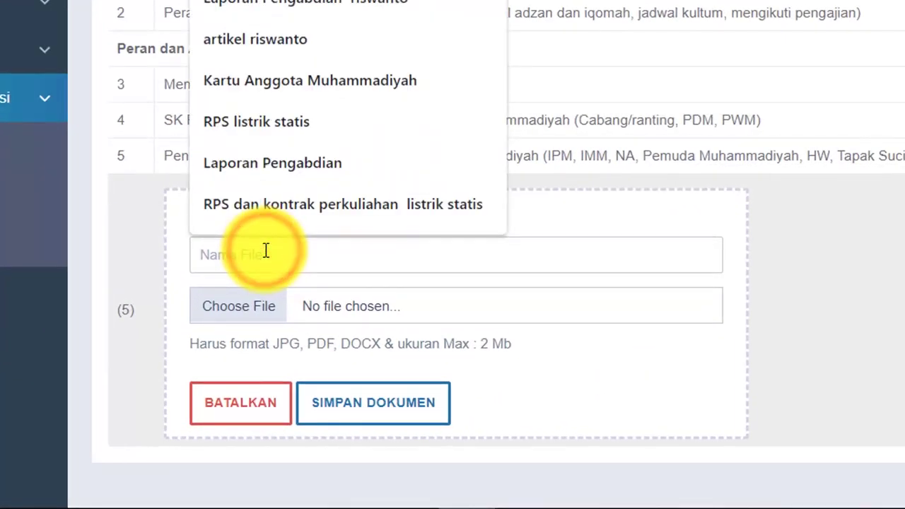
pyautogui.write('baitul arqom riswanto')
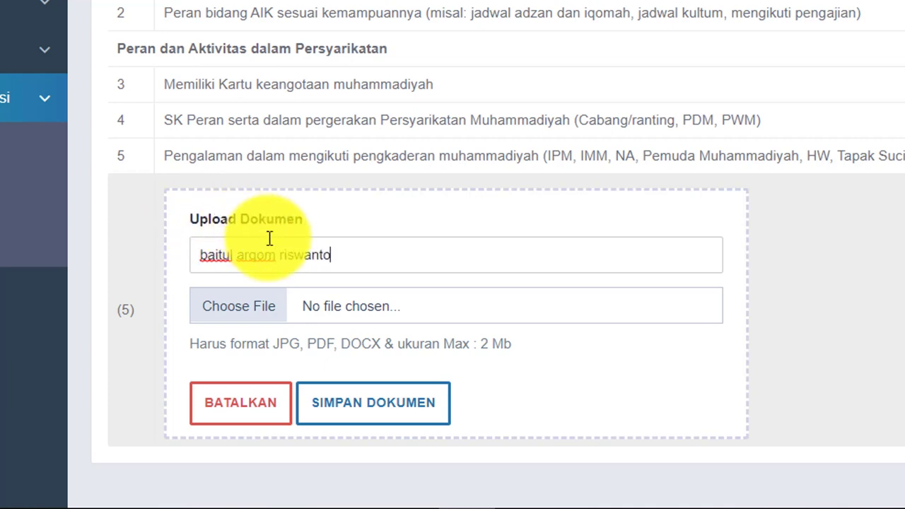
pyautogui.click(324, 318)
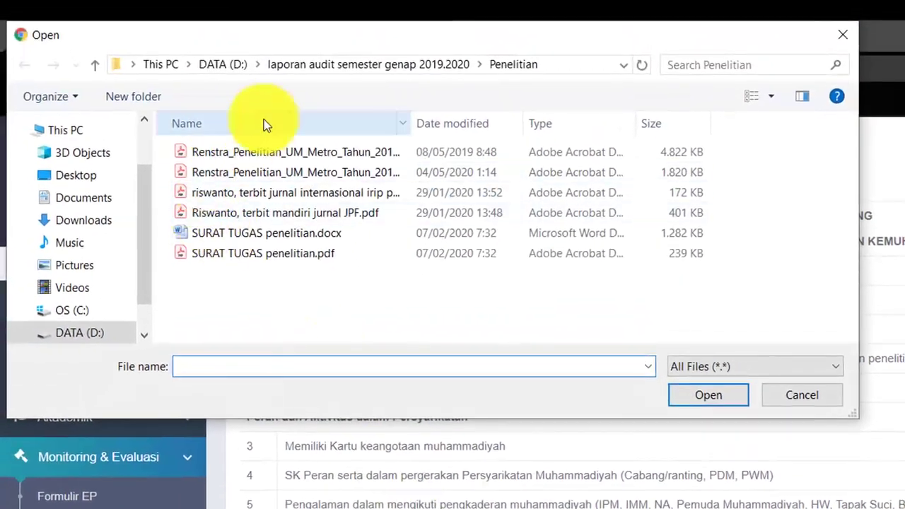
pyautogui.click(323, 65)
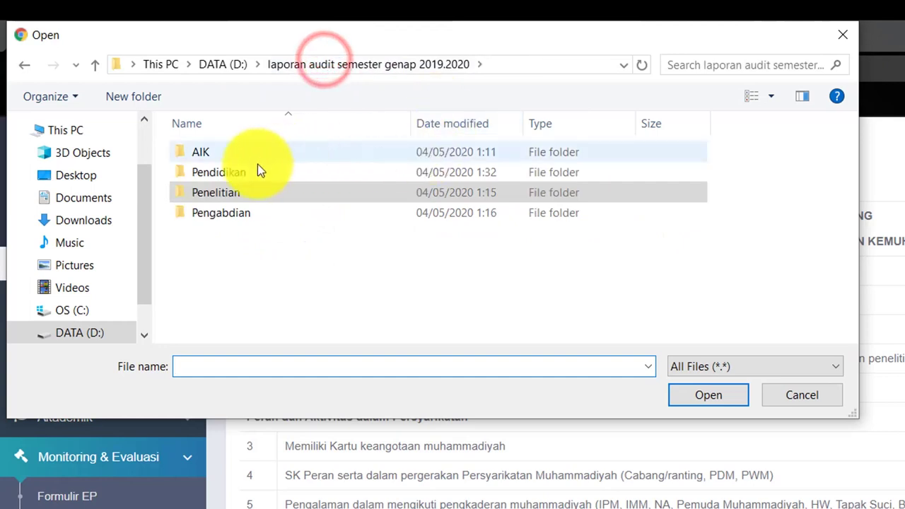
pyautogui.doubleClick(220, 153)
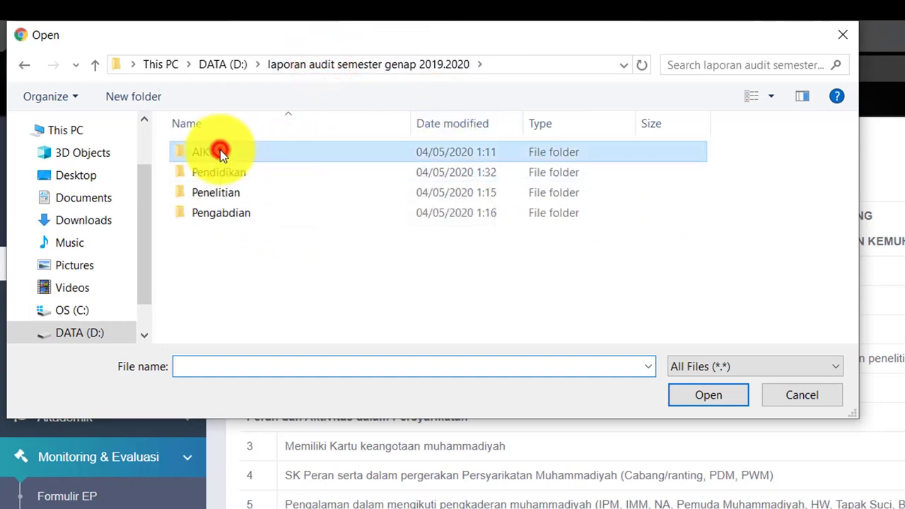
pyautogui.click(358, 211)
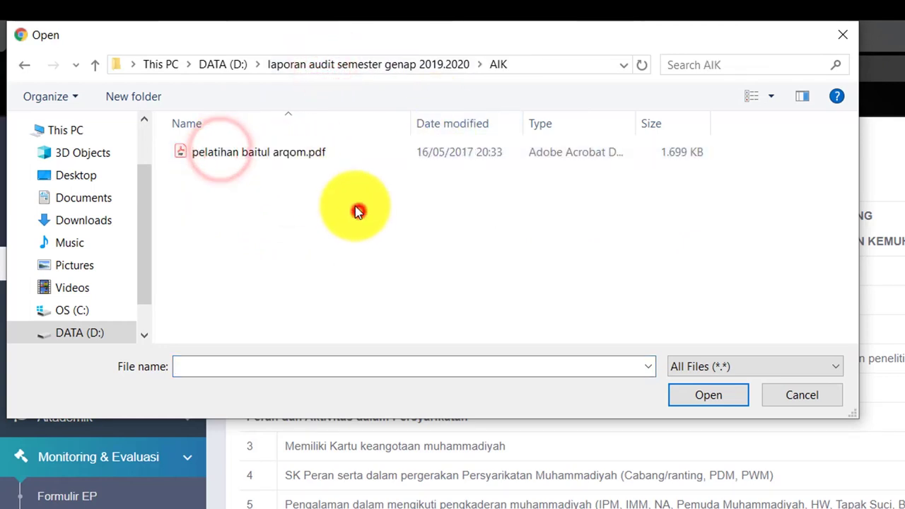
pyautogui.click(284, 153)
pyautogui.click(695, 396)
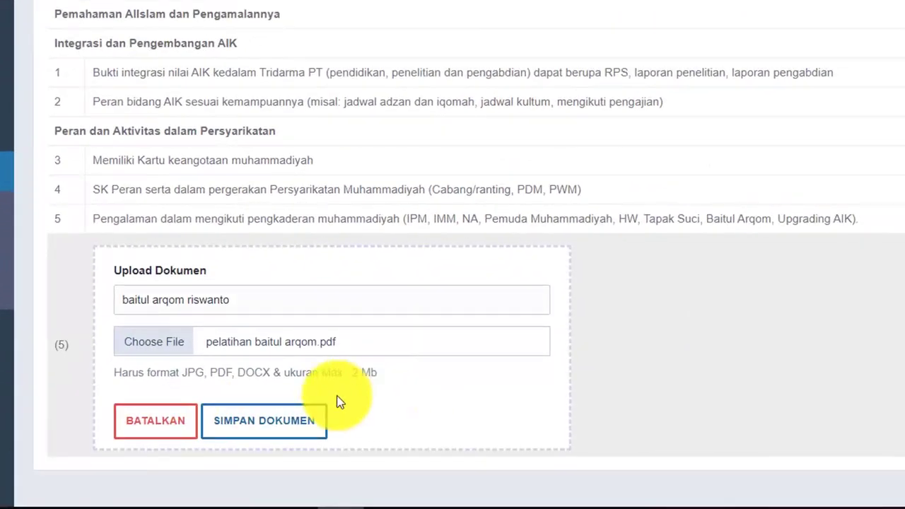
# Save the baitul arqom upload for AIK document 5 and close the upload confirmation
pyautogui.click(284, 423)
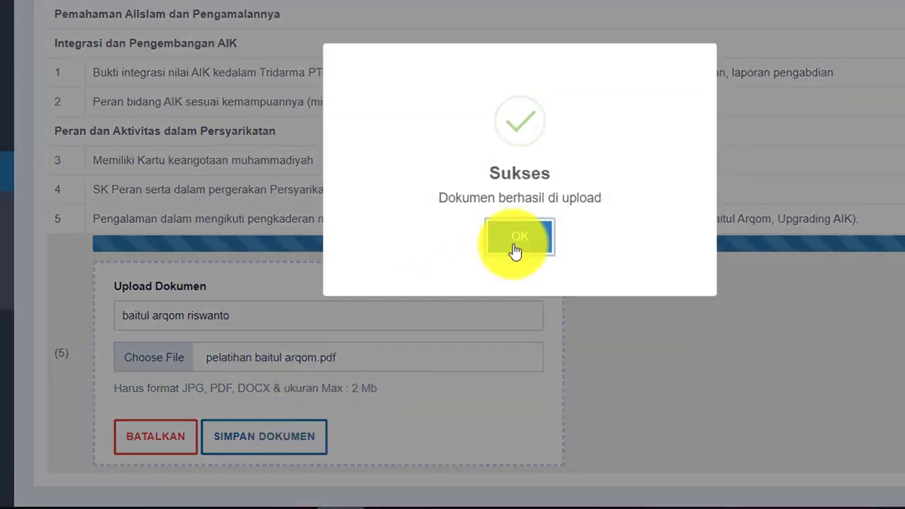
pyautogui.click(515, 245)
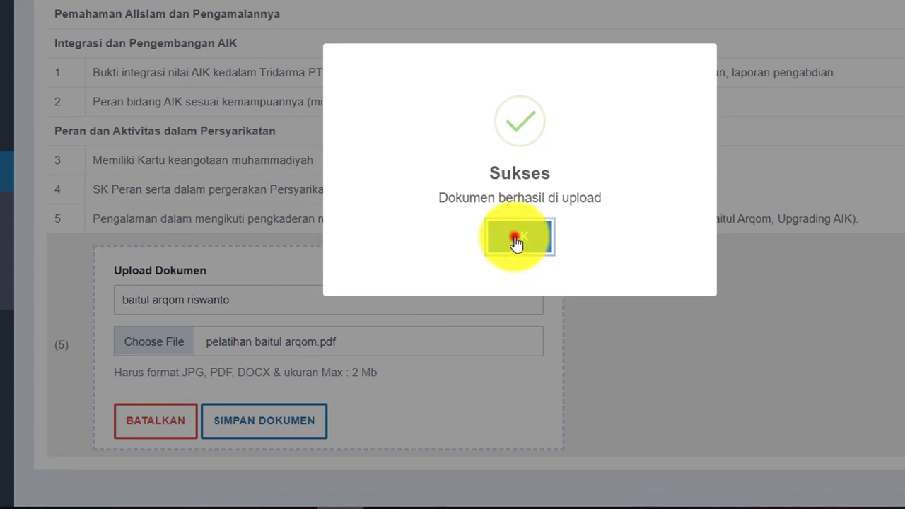
pyautogui.click(623, 97)
pyautogui.click(511, 241)
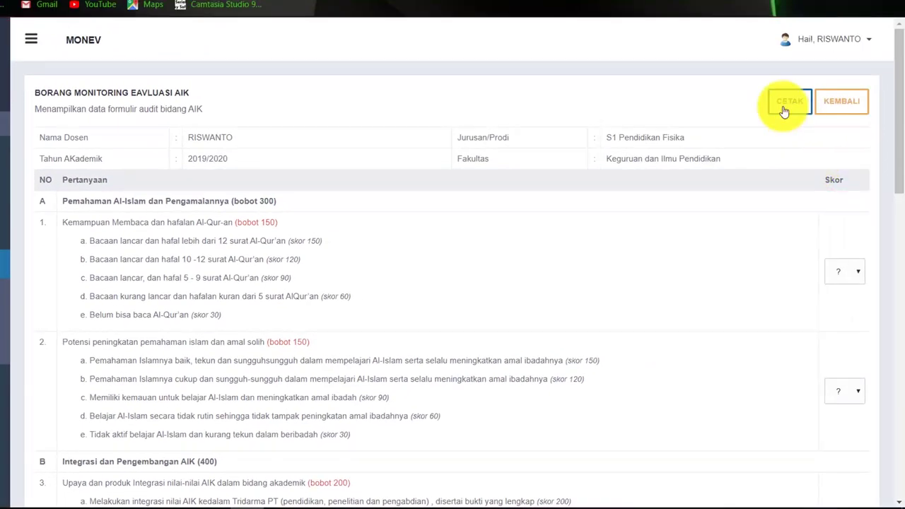
# Open the AIK form's printable version, dismiss the print dialog, review the scores for components A to C and the total, and return to the form
pyautogui.click(783, 106)
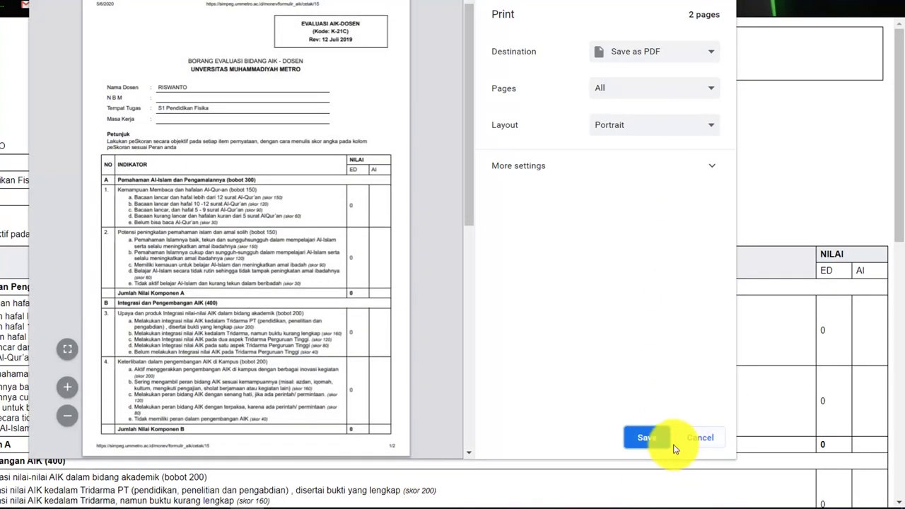
pyautogui.click(703, 439)
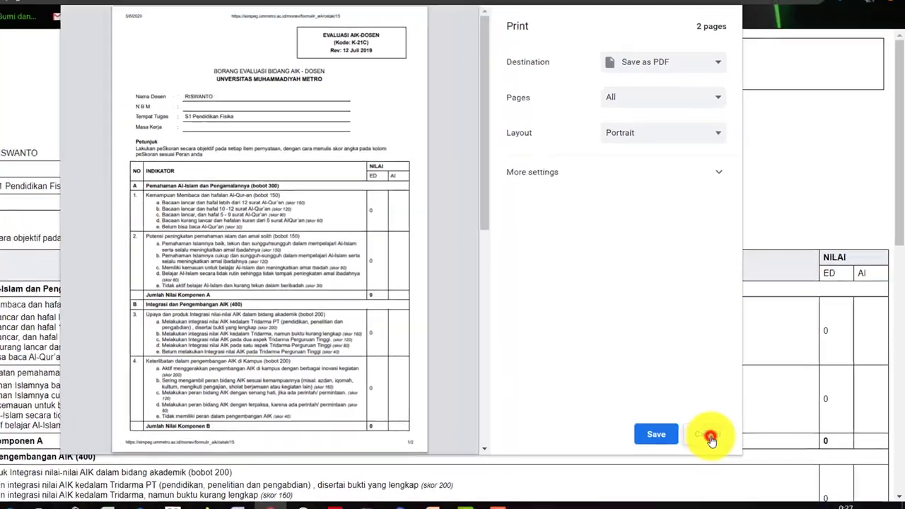
pyautogui.scroll(-2, 658, 257)
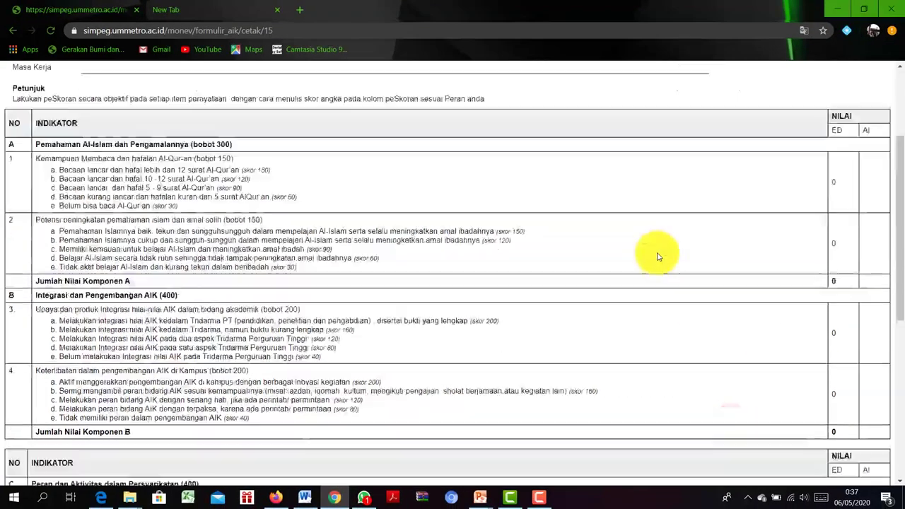
pyautogui.scroll(-5, 658, 255)
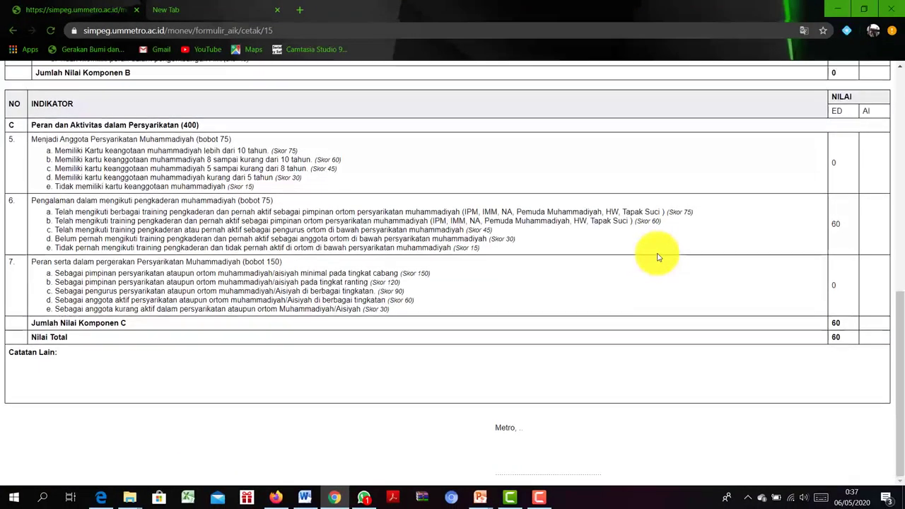
pyautogui.scroll(1, 551, 262)
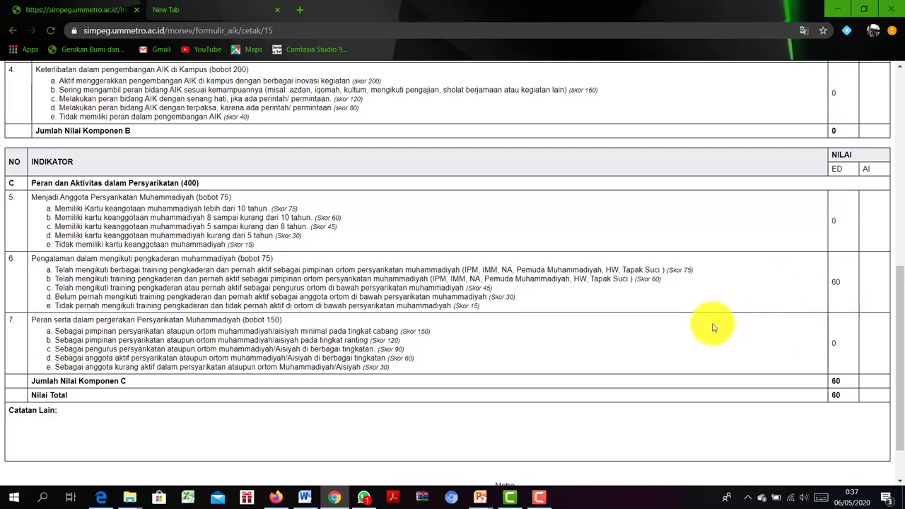
pyautogui.scroll(-1, 635, 316)
pyautogui.scroll(10, 512, 368)
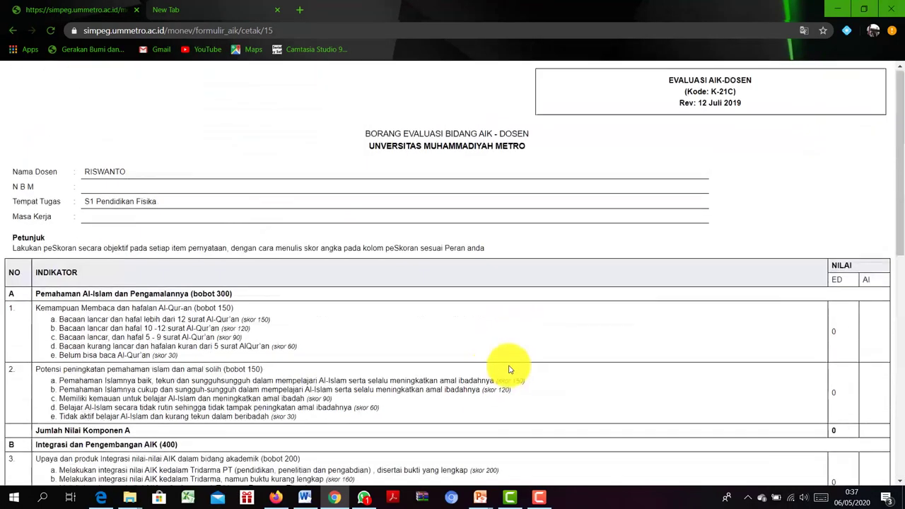
pyautogui.click(13, 30)
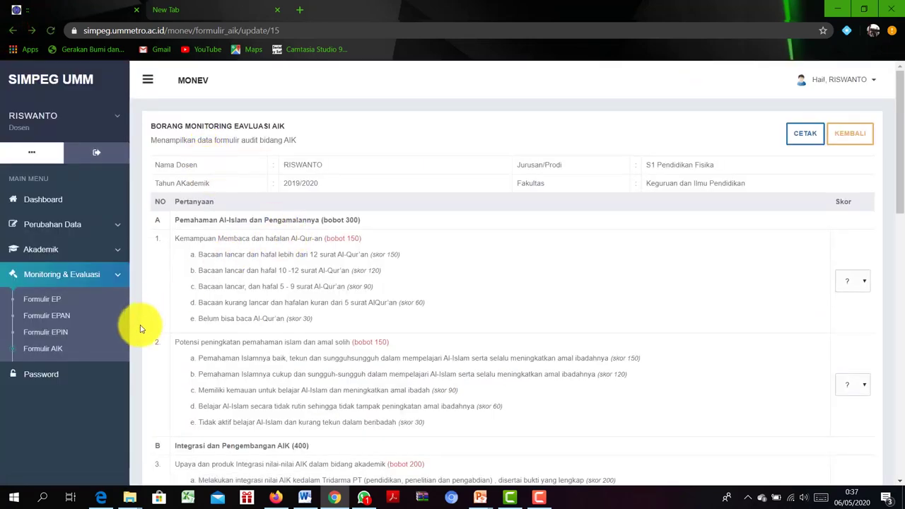